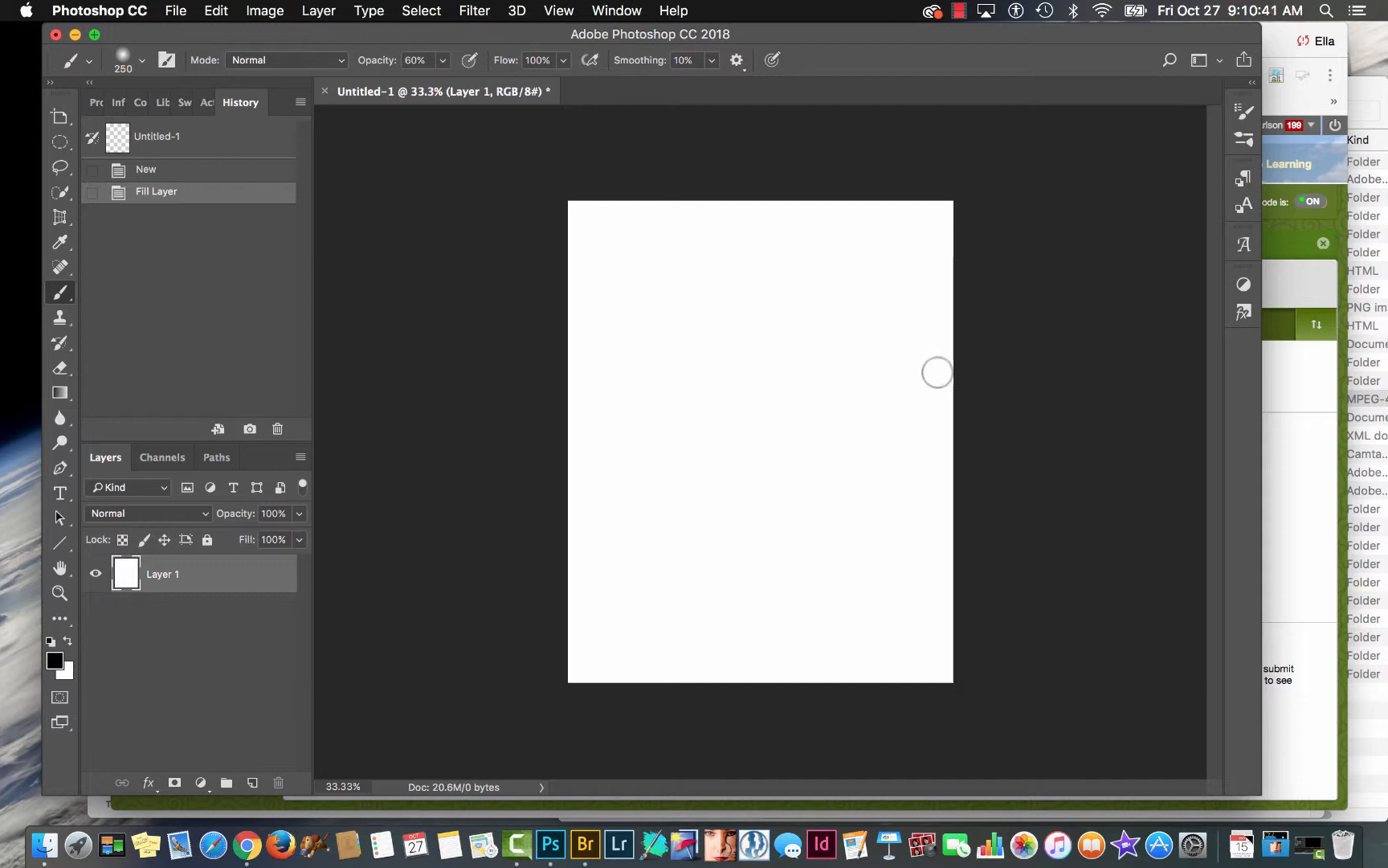
# Display the Ellaprints library and look through its stored layer styles and graphics
pyautogui.click(166, 108)
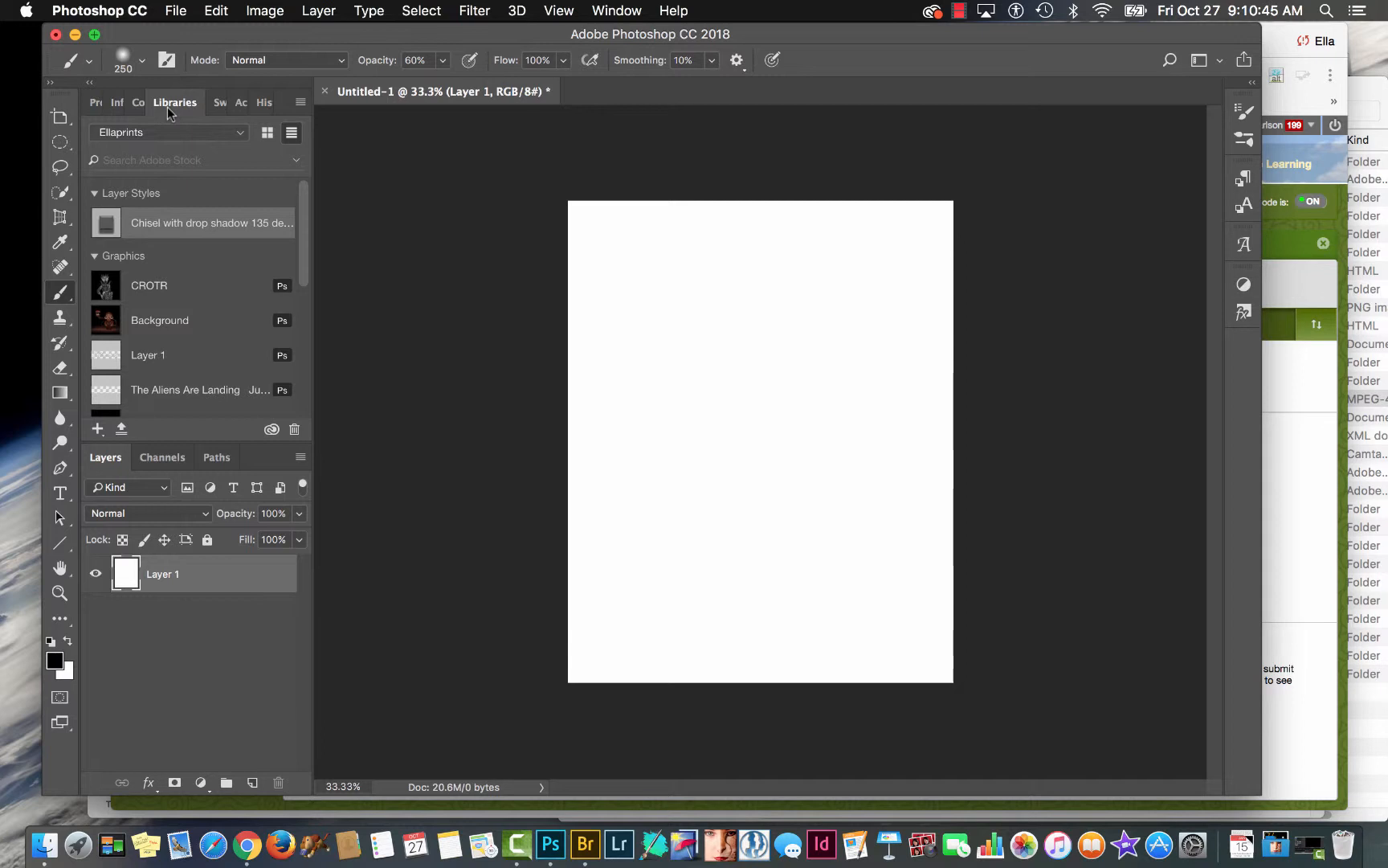
pyautogui.click(602, 11)
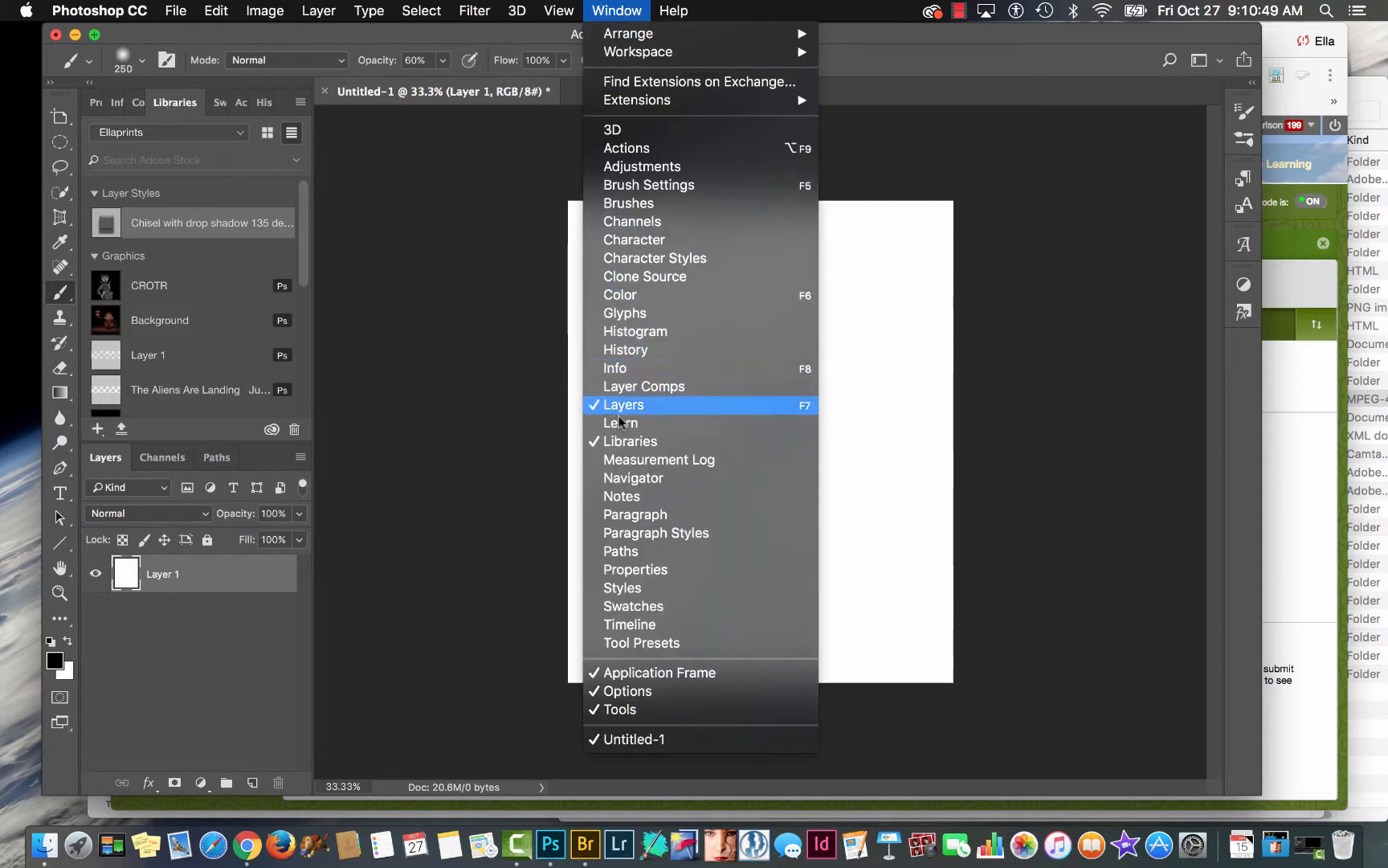
pyautogui.click(611, 9)
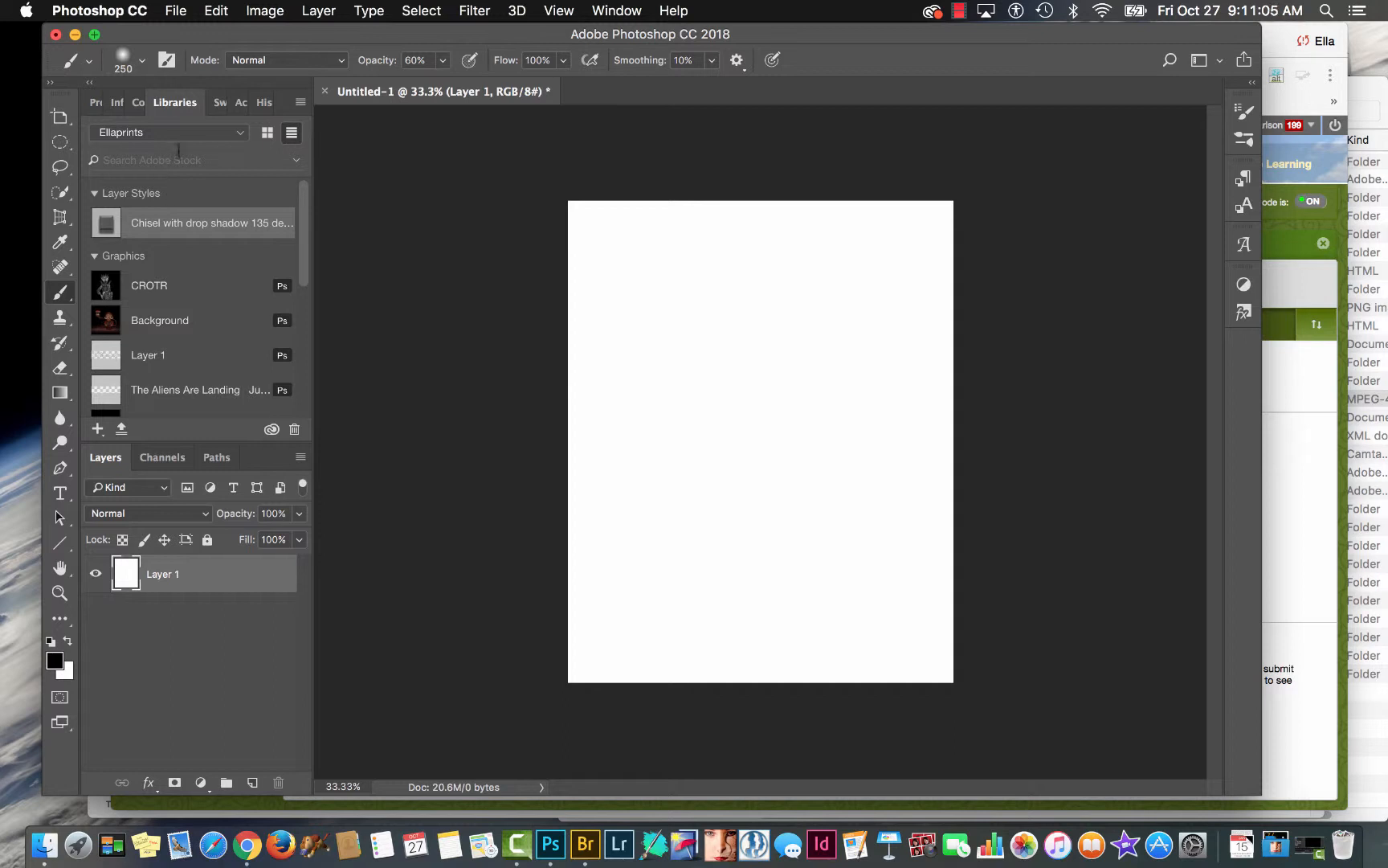
pyautogui.scroll(-1, 145, 261)
pyautogui.scroll(-8, 146, 261)
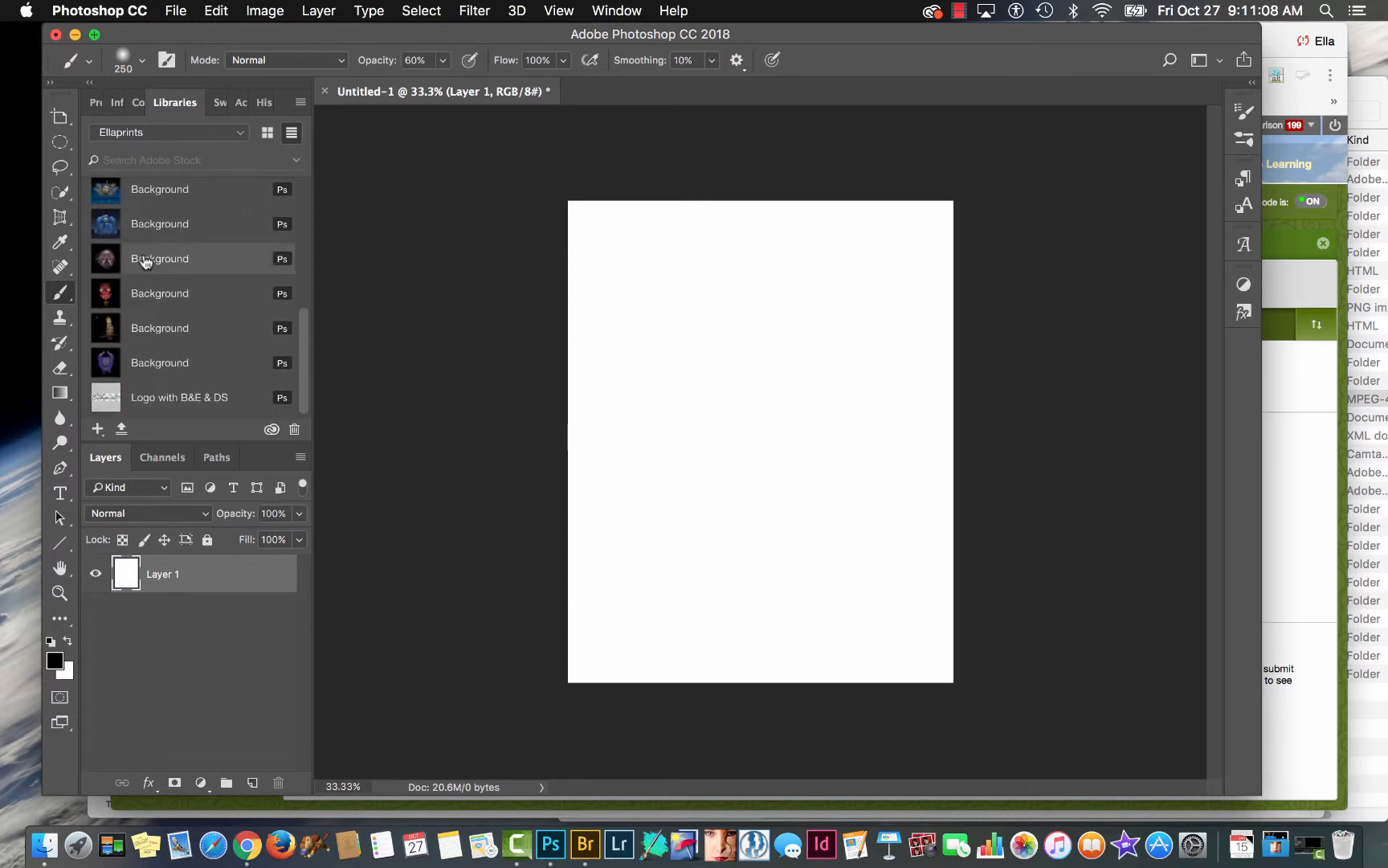
pyautogui.click(106, 194)
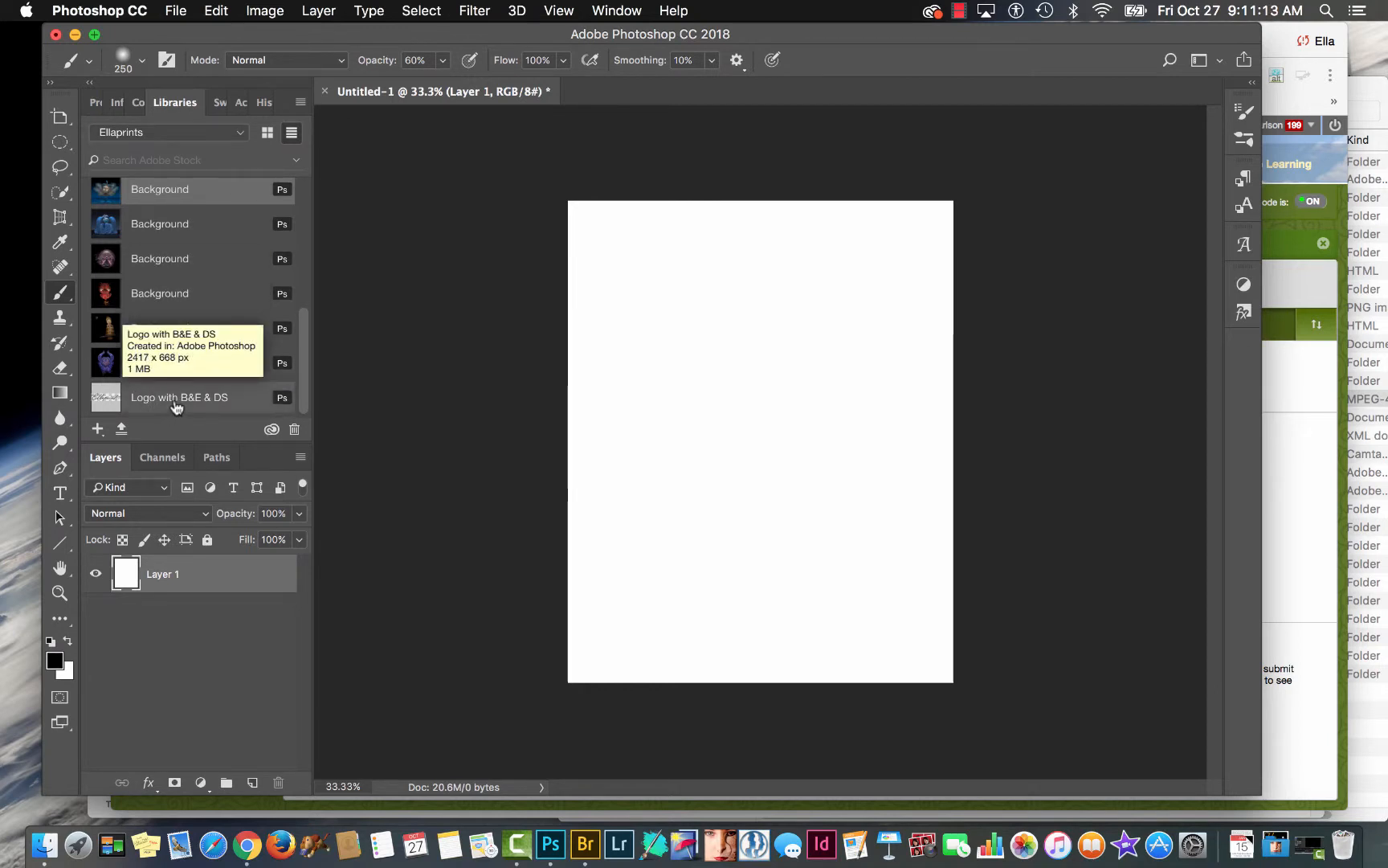
# Try placing the Layer 1 logo graphic from the library on the canvas, and cancel the placement
pyautogui.scroll(5, 164, 365)
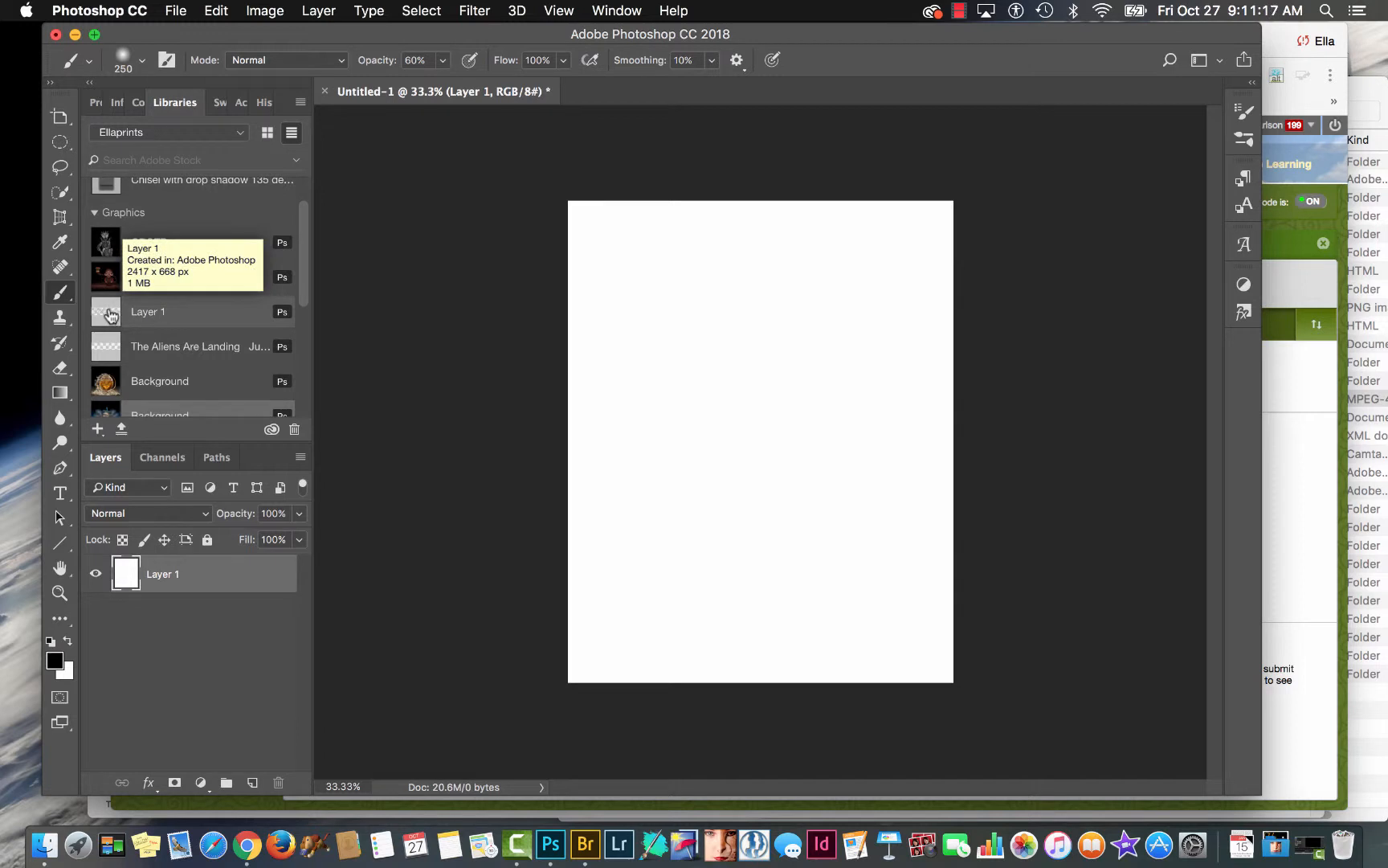
pyautogui.moveTo(110, 315); pyautogui.dragTo(763, 416)
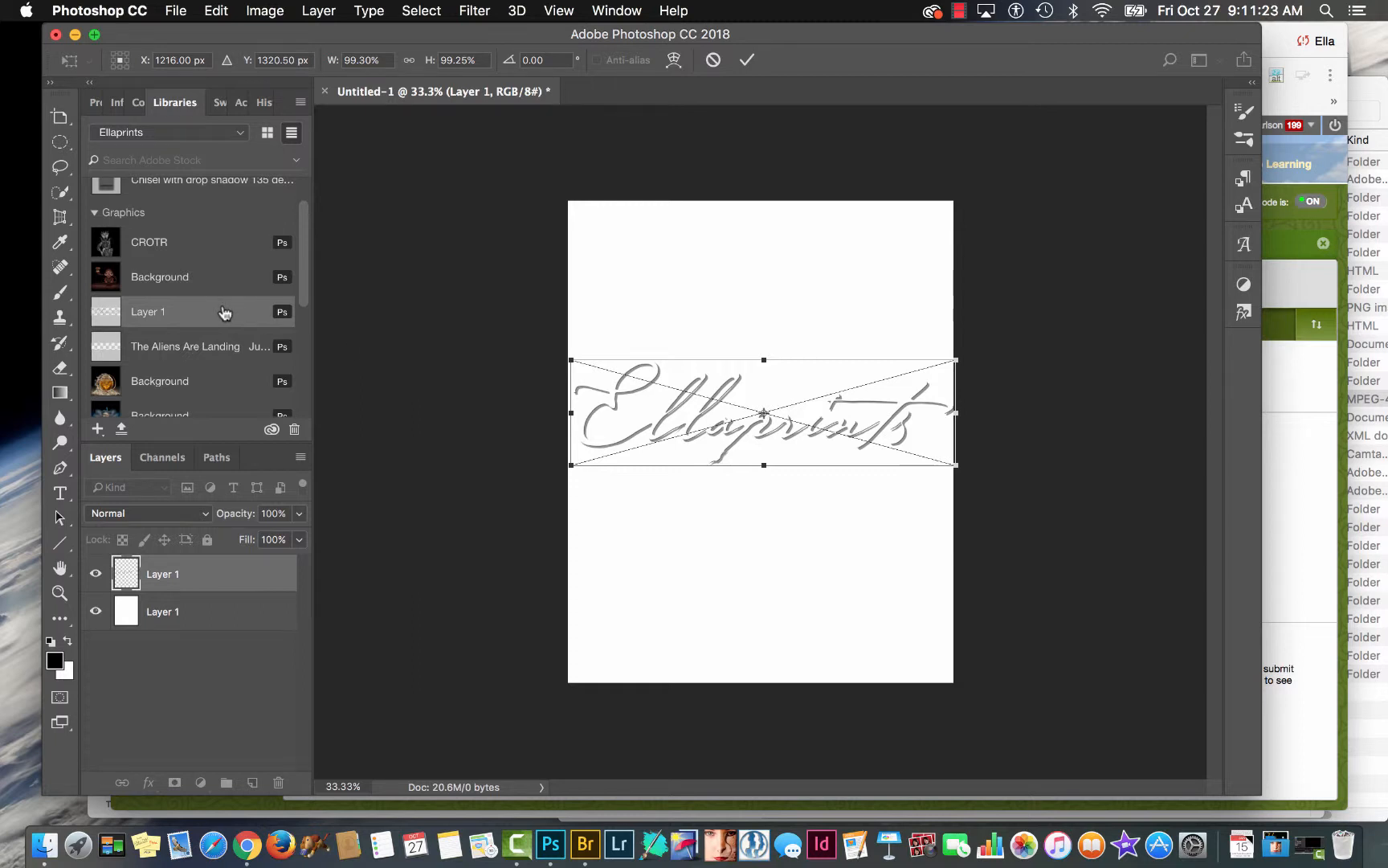
pyautogui.press('Escape')
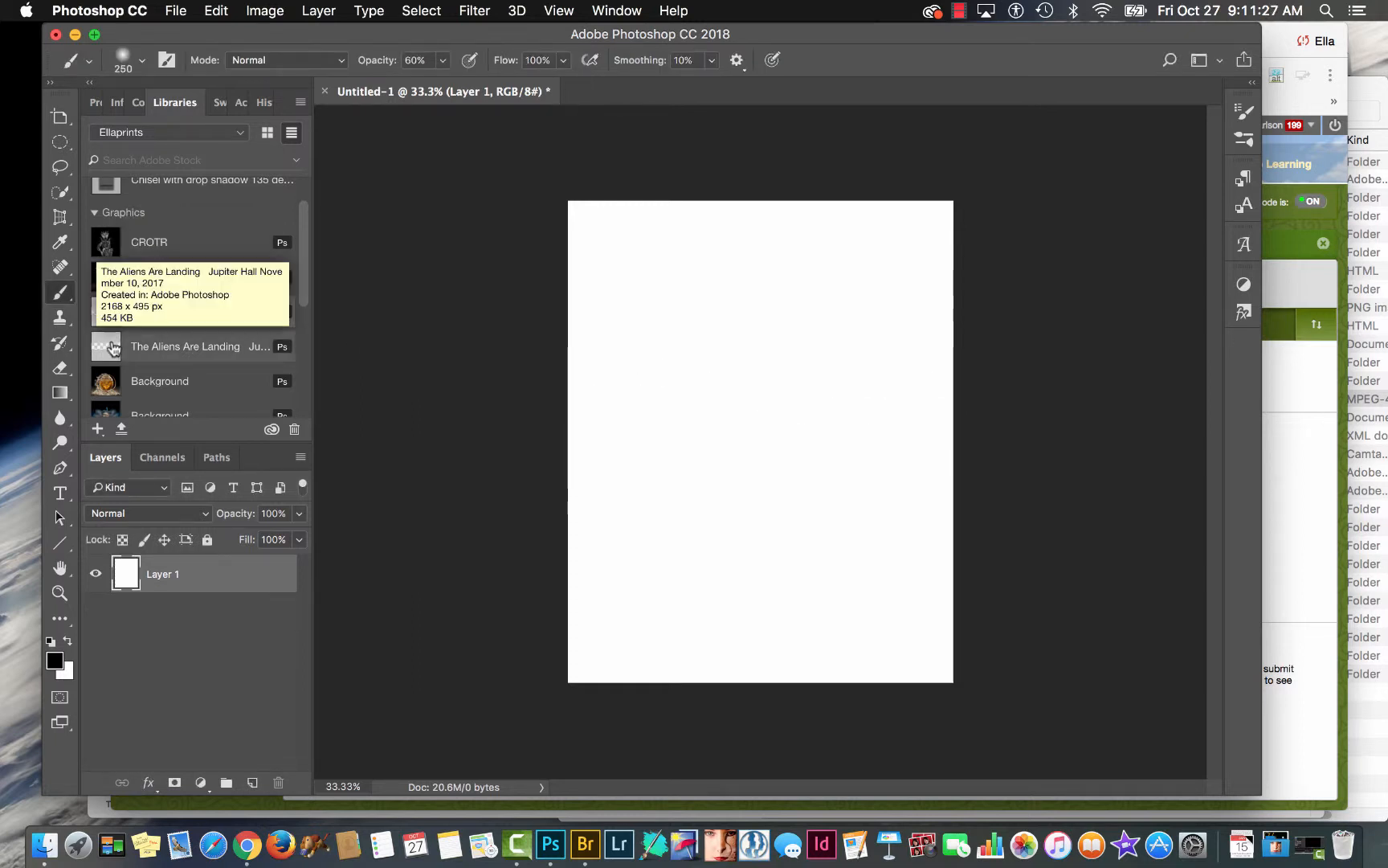
# Place the library graphic The Aliens Are Landing on the canvas and fill the Layer 1 background behind it with black
pyautogui.moveTo(112, 347); pyautogui.dragTo(742, 381)
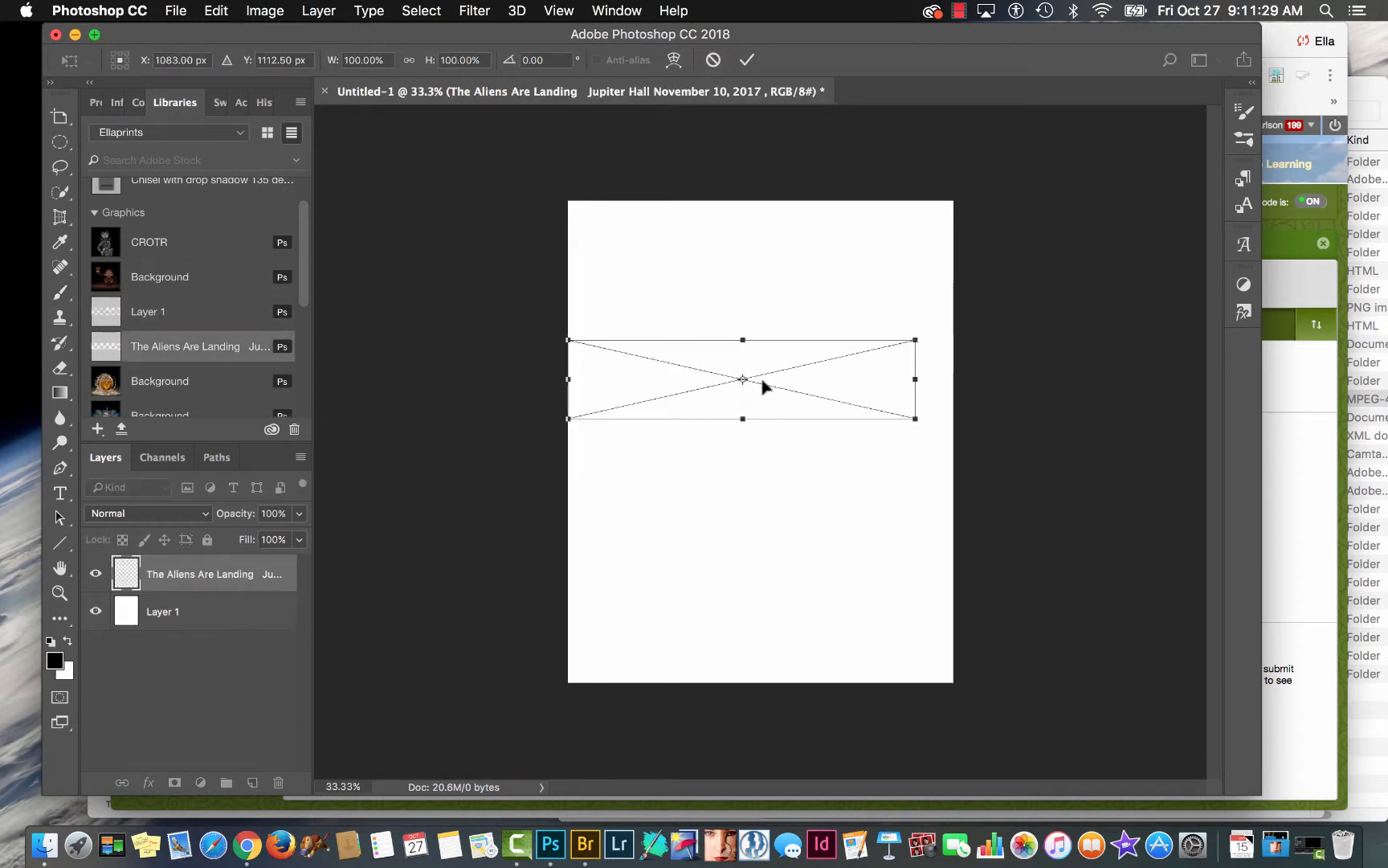
pyautogui.press('Return')
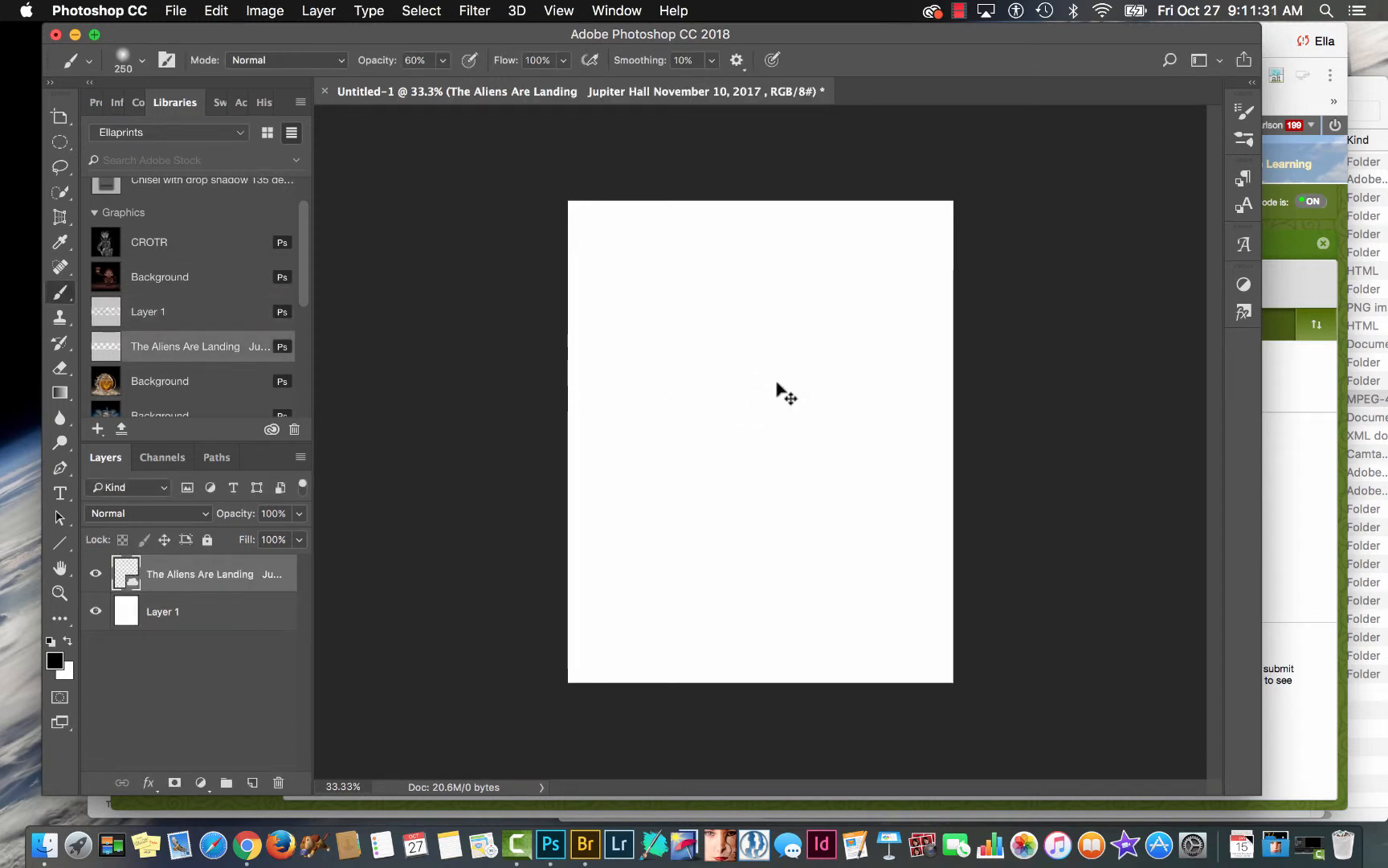
pyautogui.click(165, 611)
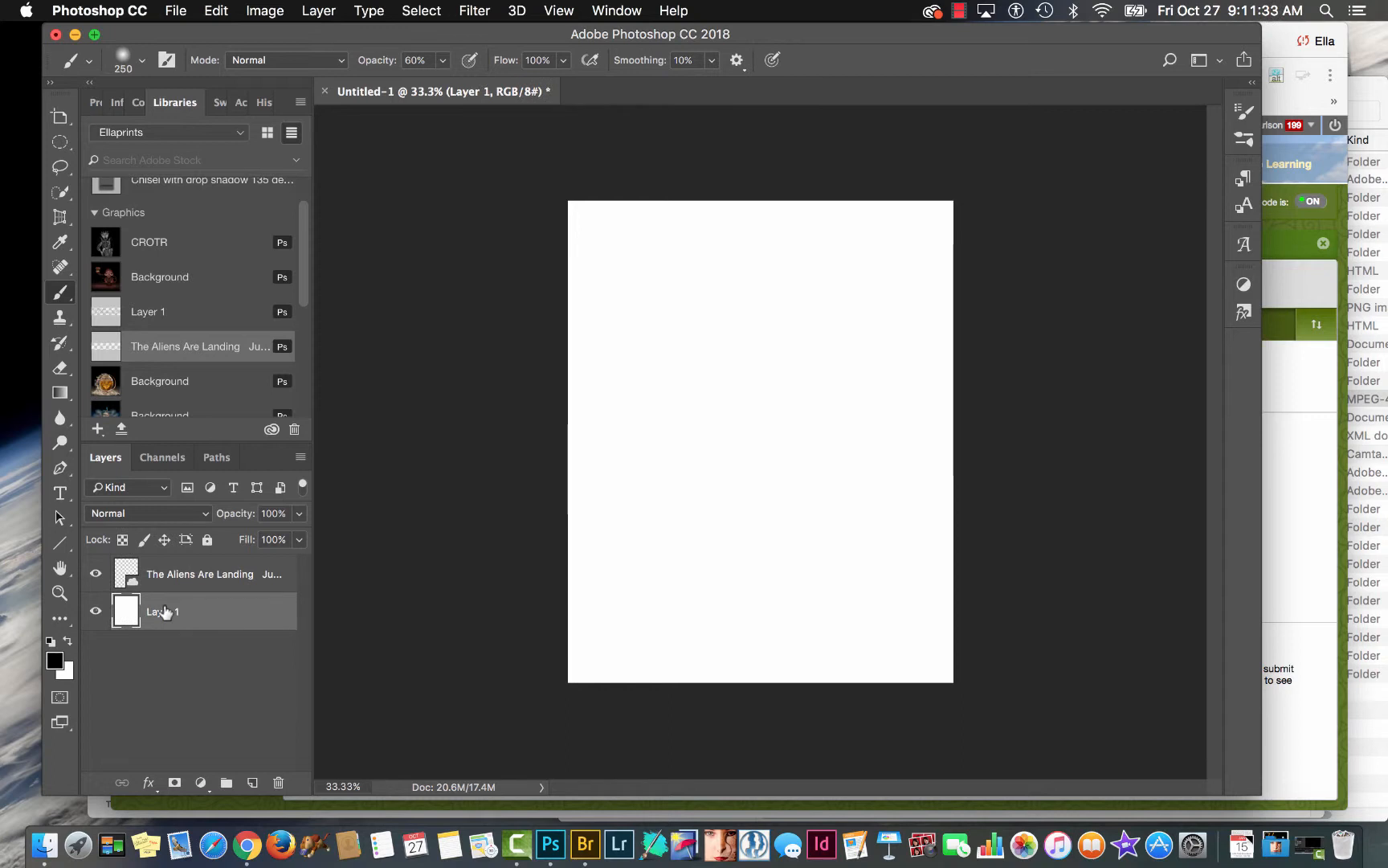
pyautogui.hotkey('alt', 'BackSpace')
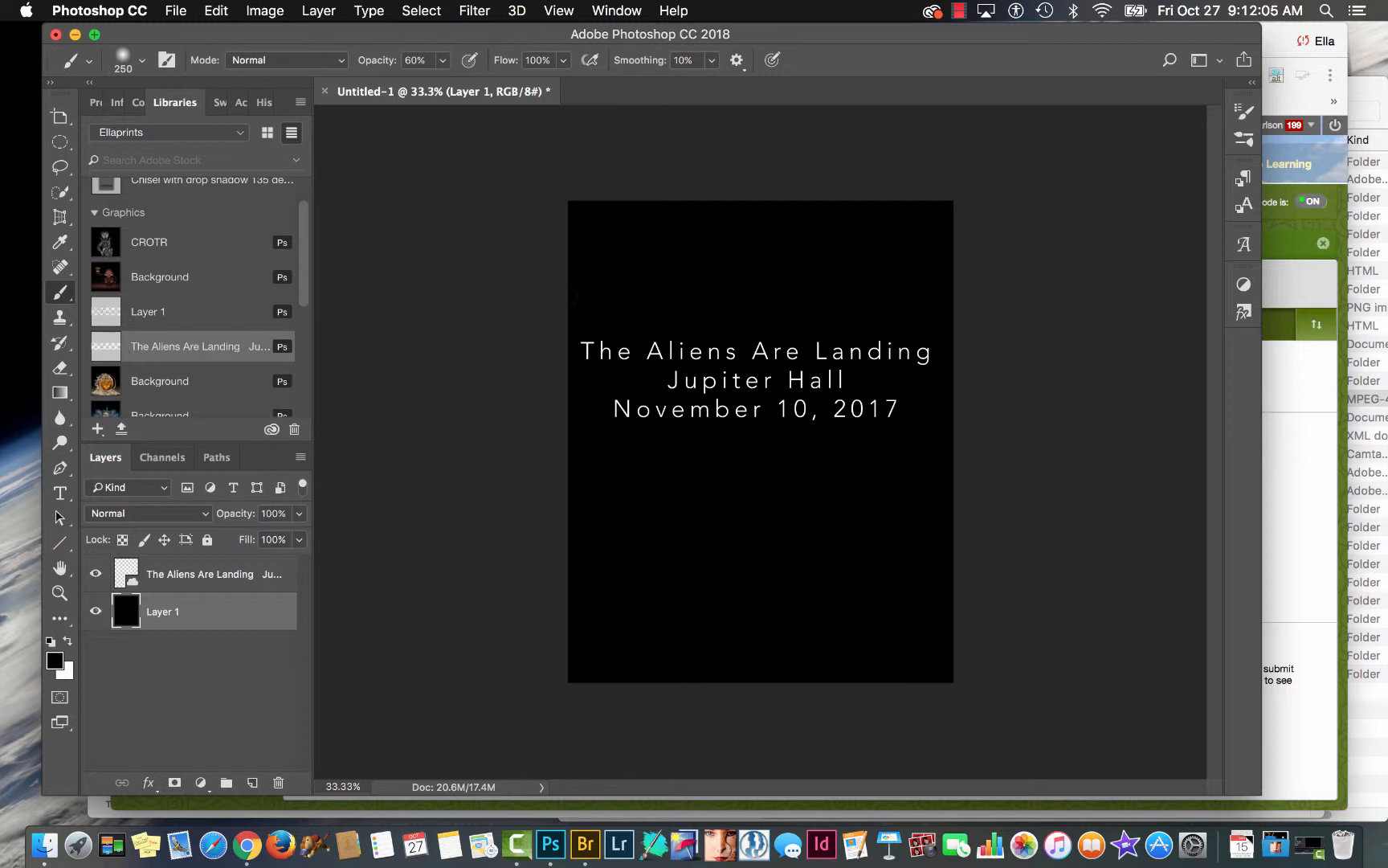
# Delete the placed The Aliens Are Landing layer from the document
pyautogui.moveTo(268, 575); pyautogui.dragTo(276, 783)
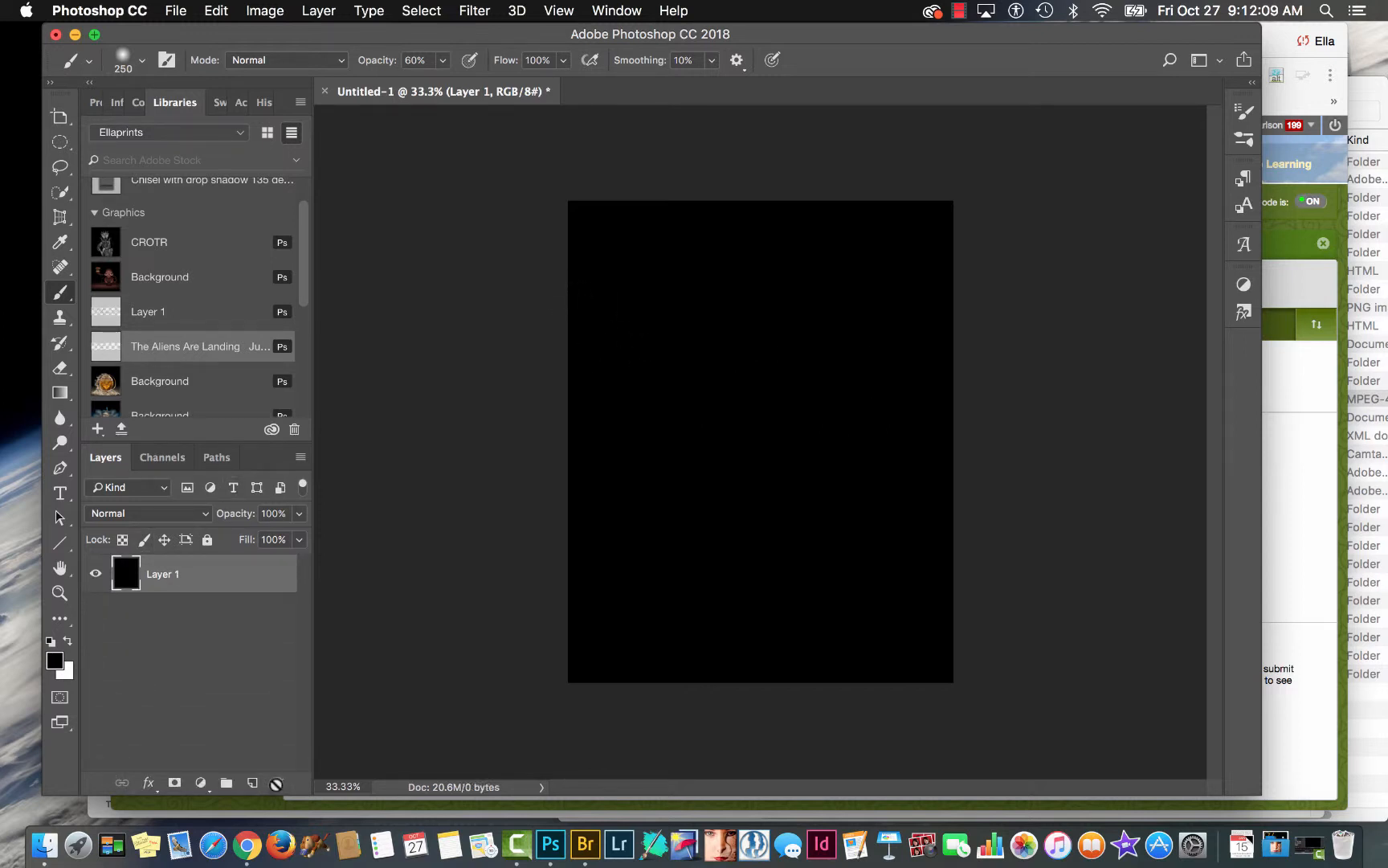
pyautogui.scroll(2, 202, 306)
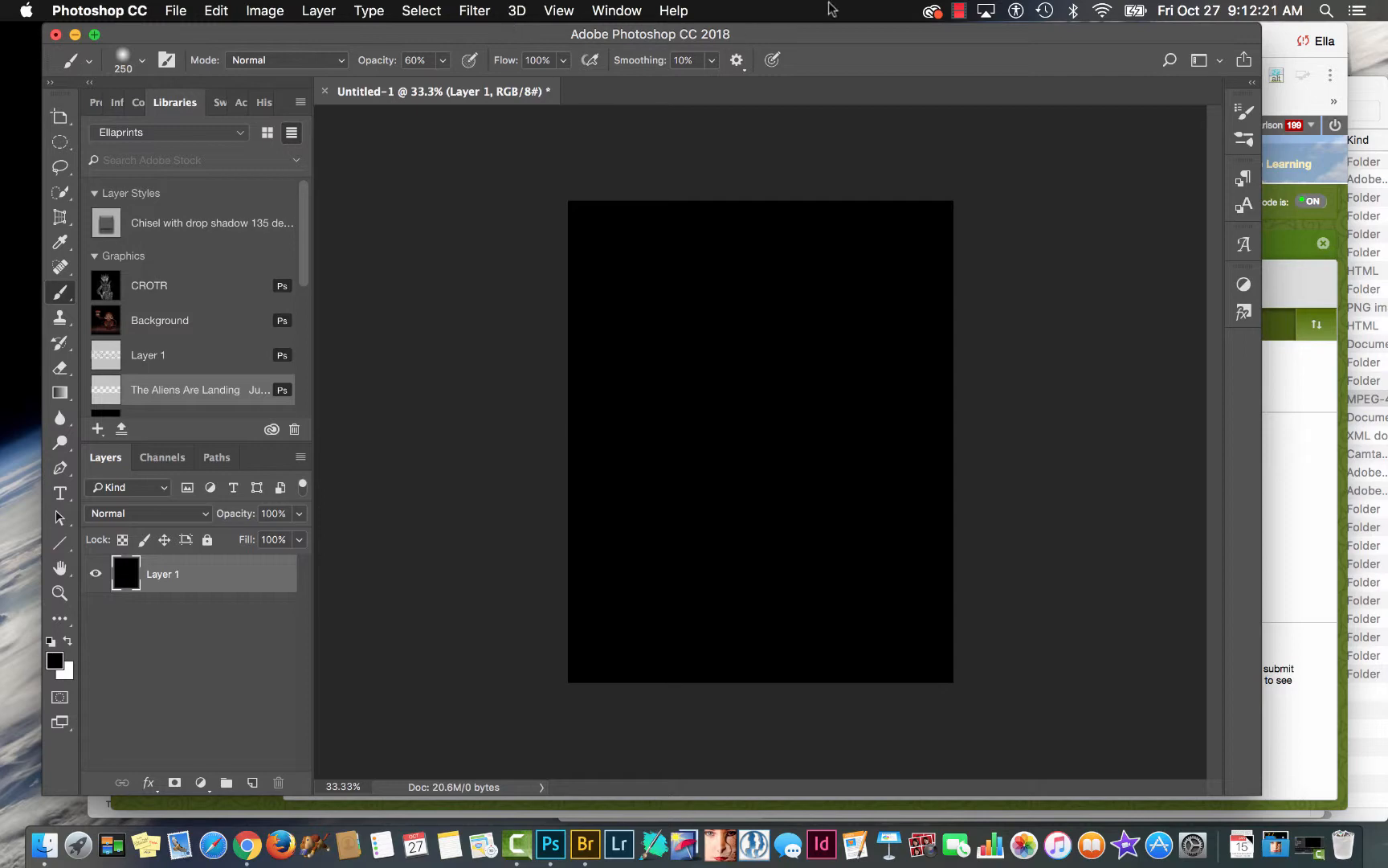
# Switch to Adobe Creative Cloud and look through the list of fonts synced from Typekit
pyautogui.click(932, 11)
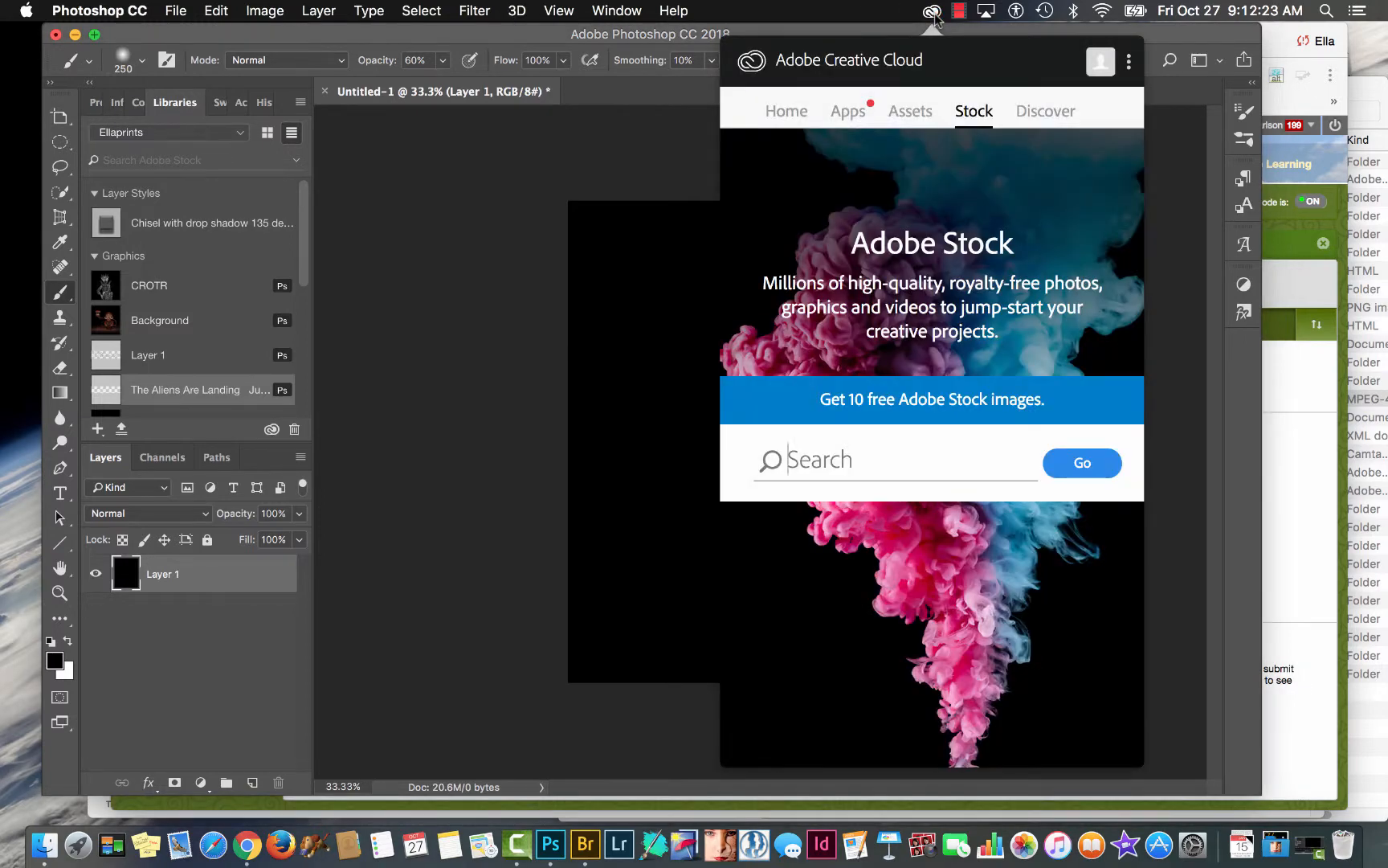
pyautogui.click(913, 117)
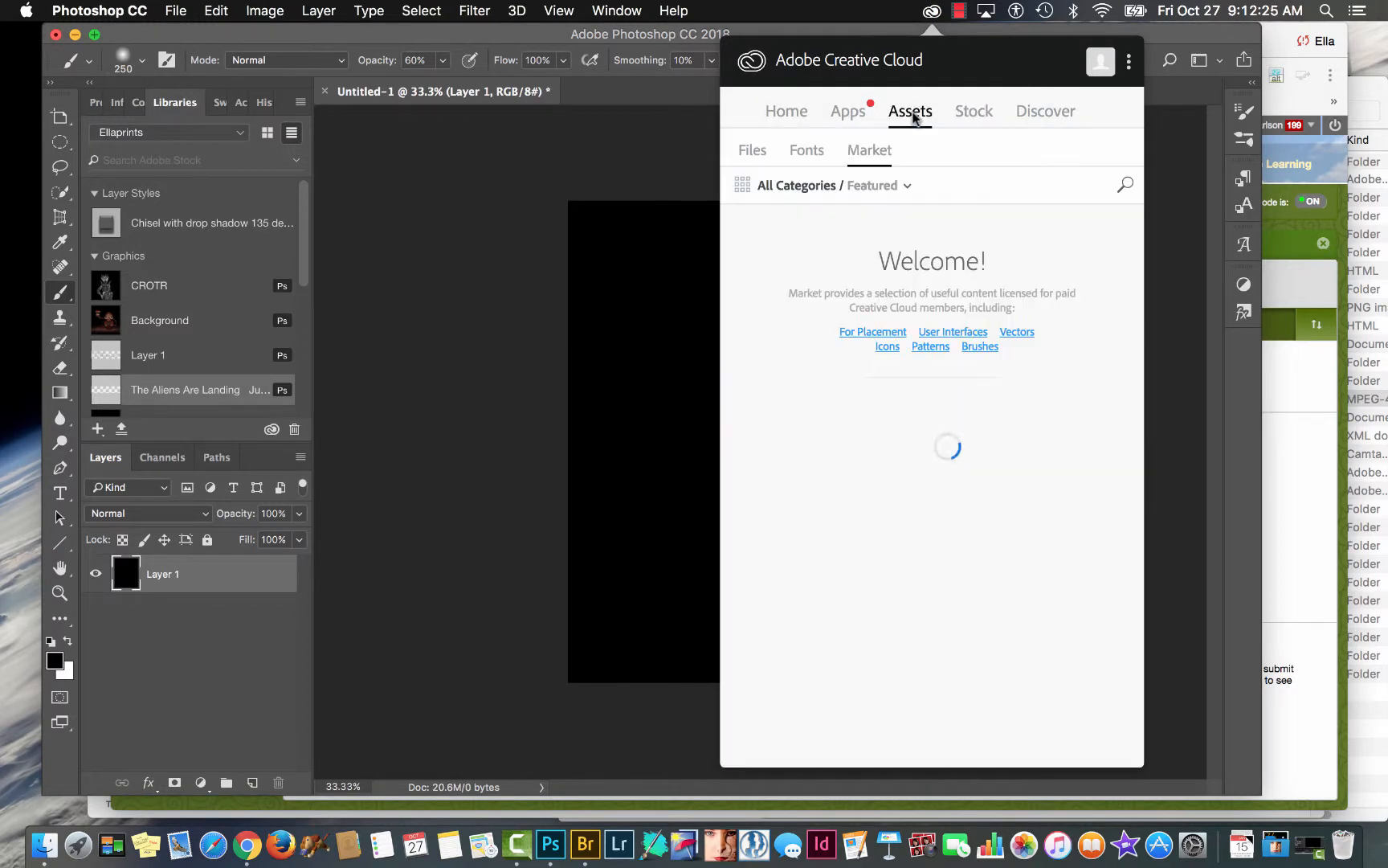
pyautogui.click(800, 154)
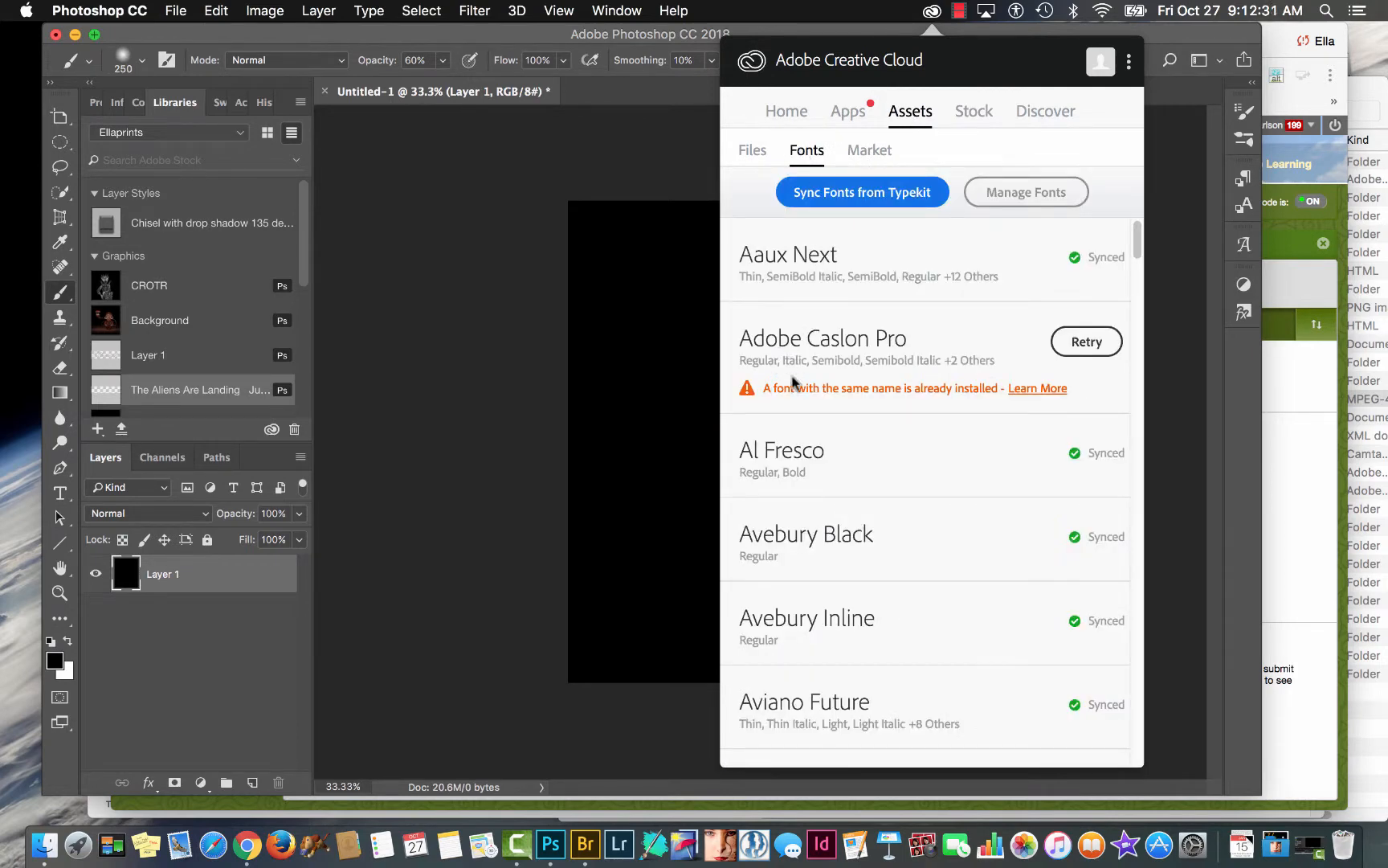
pyautogui.scroll(-10, 792, 383)
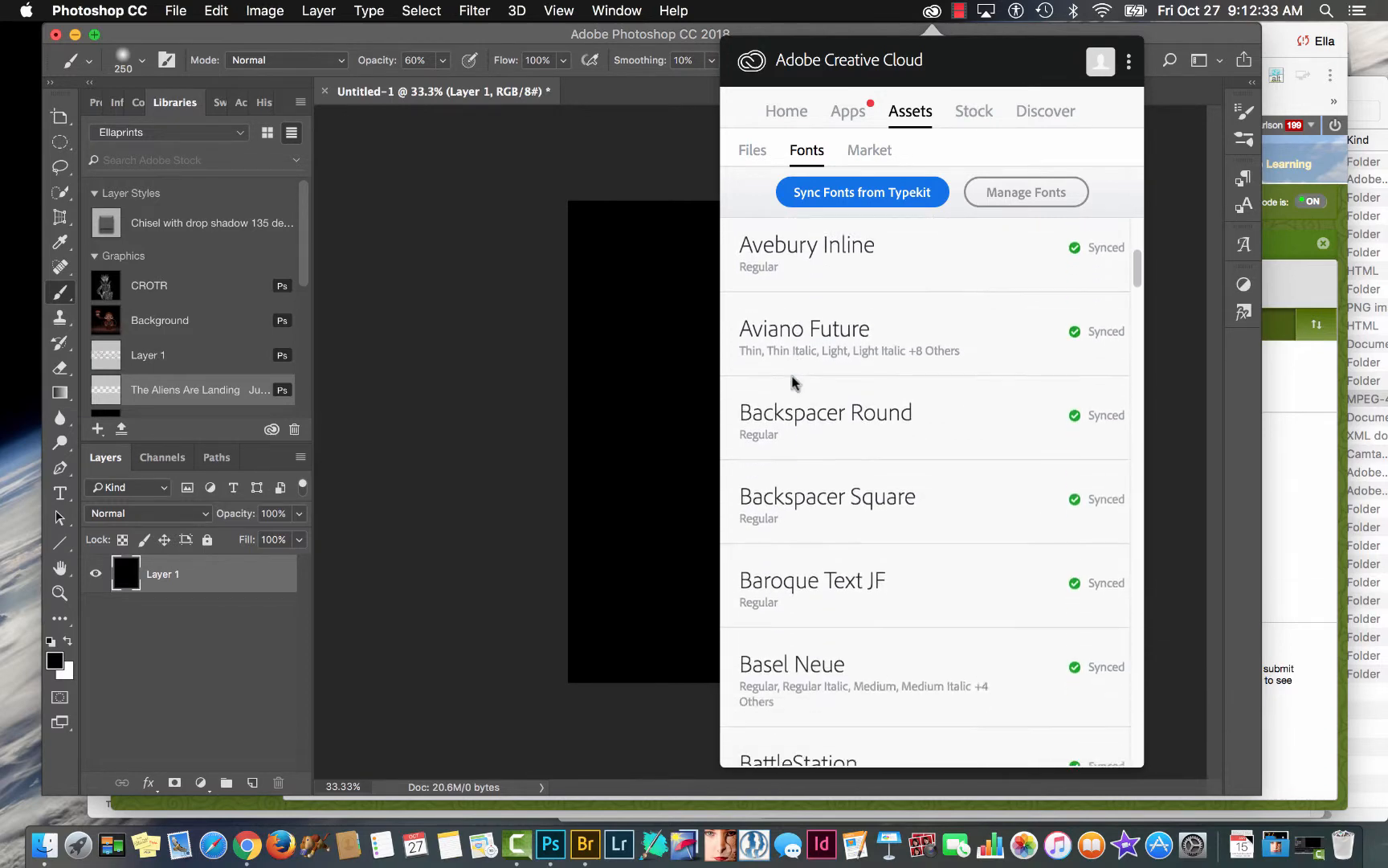
pyautogui.scroll(-5, 792, 382)
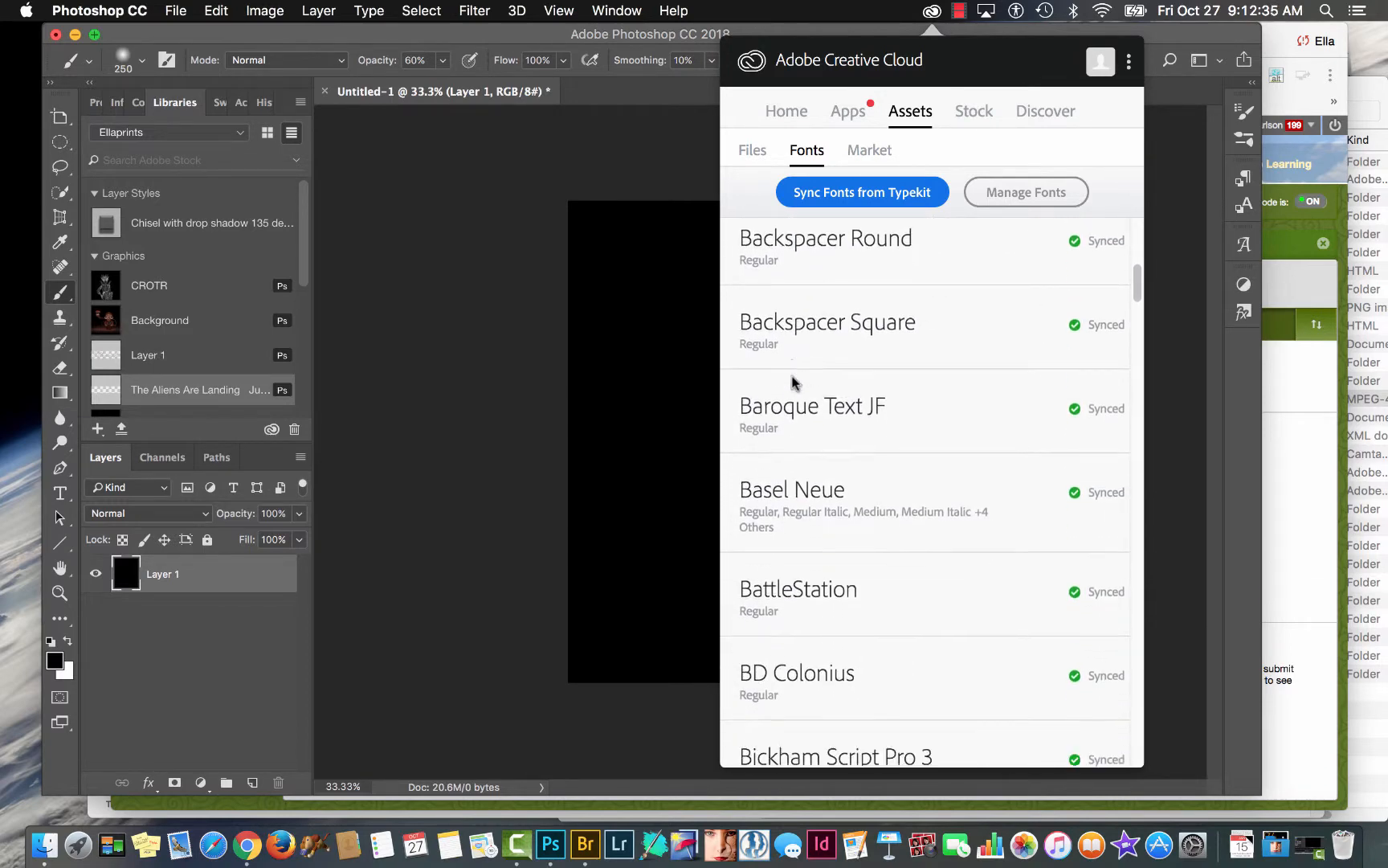
pyautogui.scroll(-20, 793, 382)
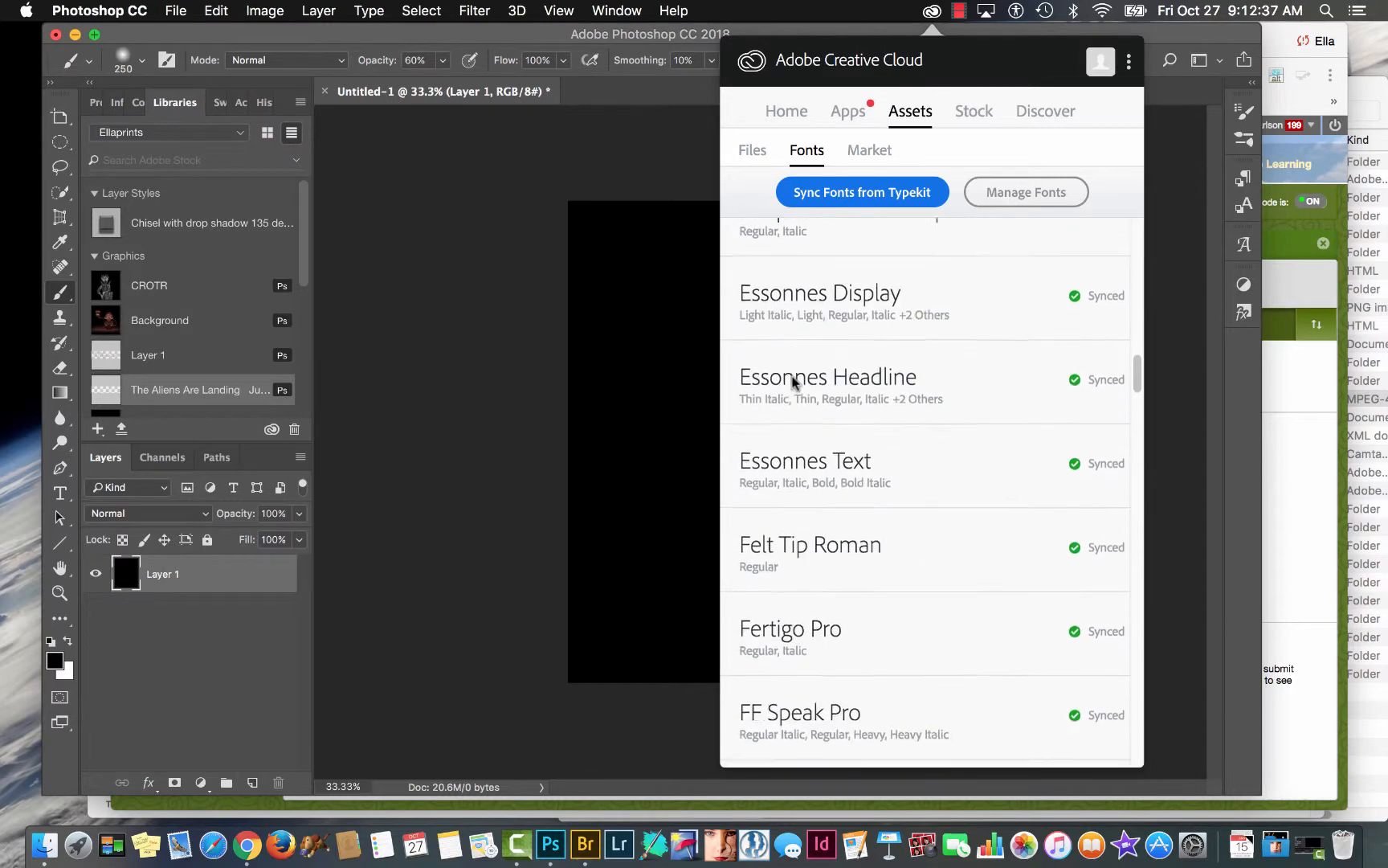
pyautogui.scroll(-20, 792, 382)
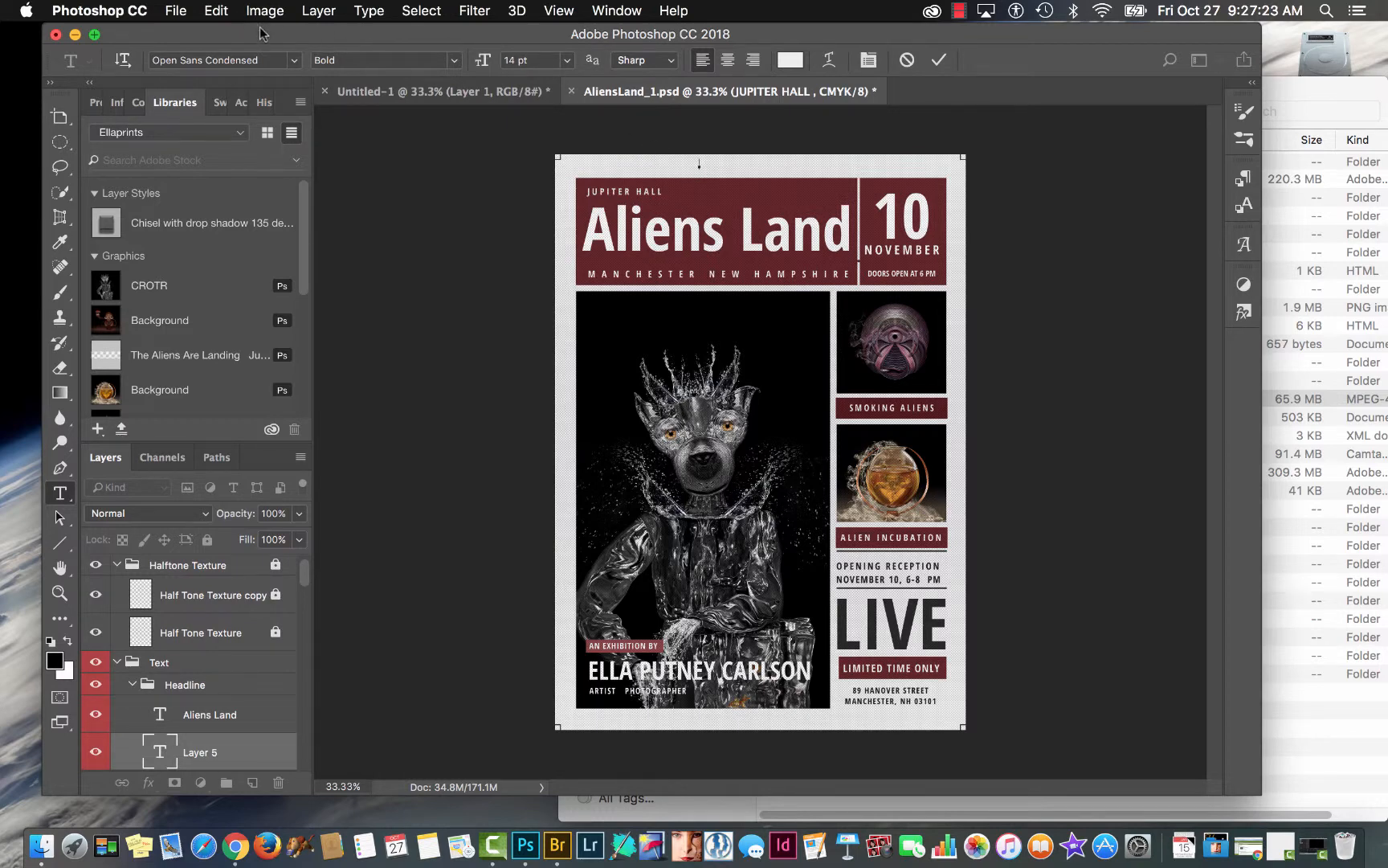
# Go to the Typekit website from the font list of the text tool in Photoshop and browse the available font families
pyautogui.click(295, 62)
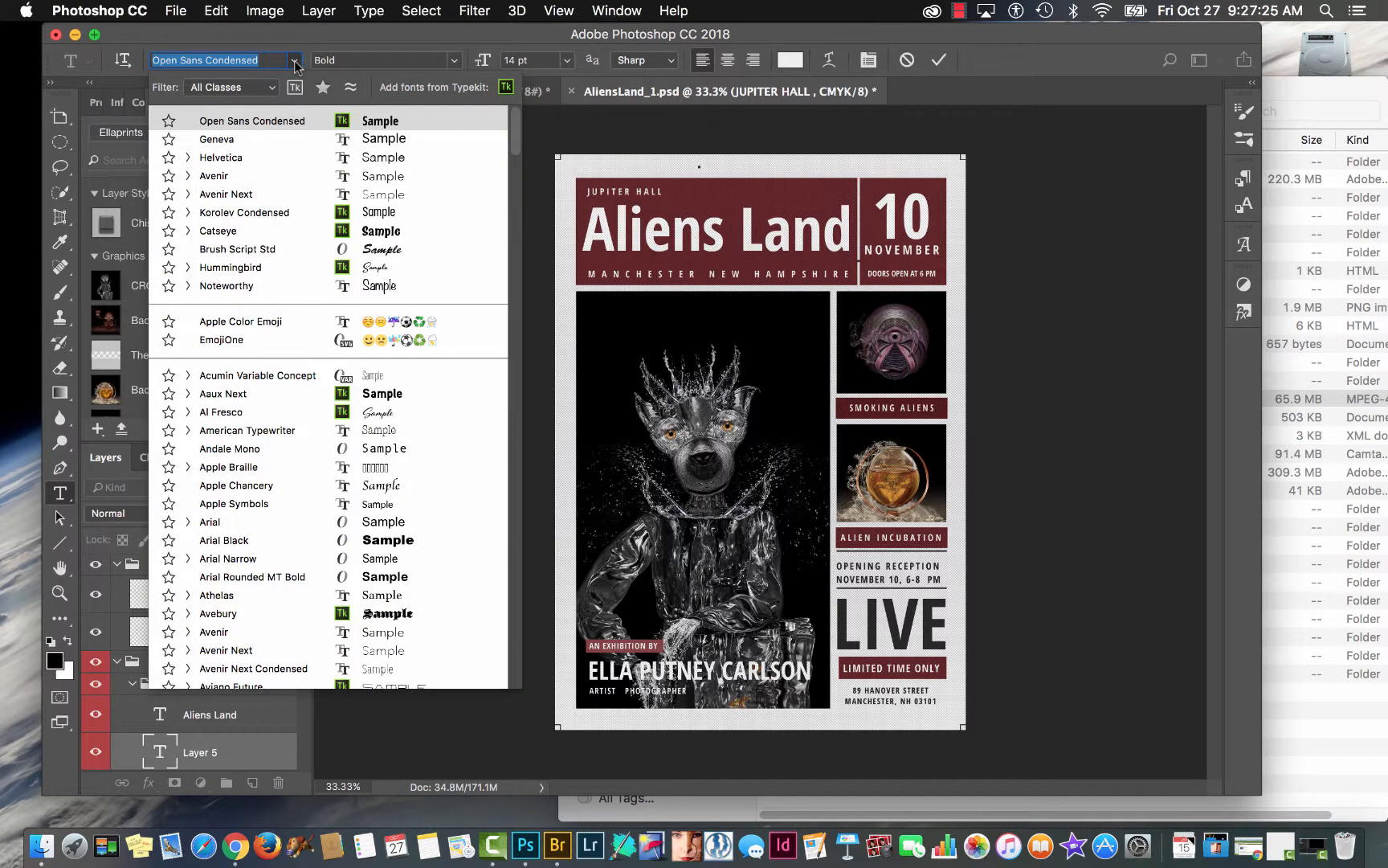
pyautogui.click(505, 87)
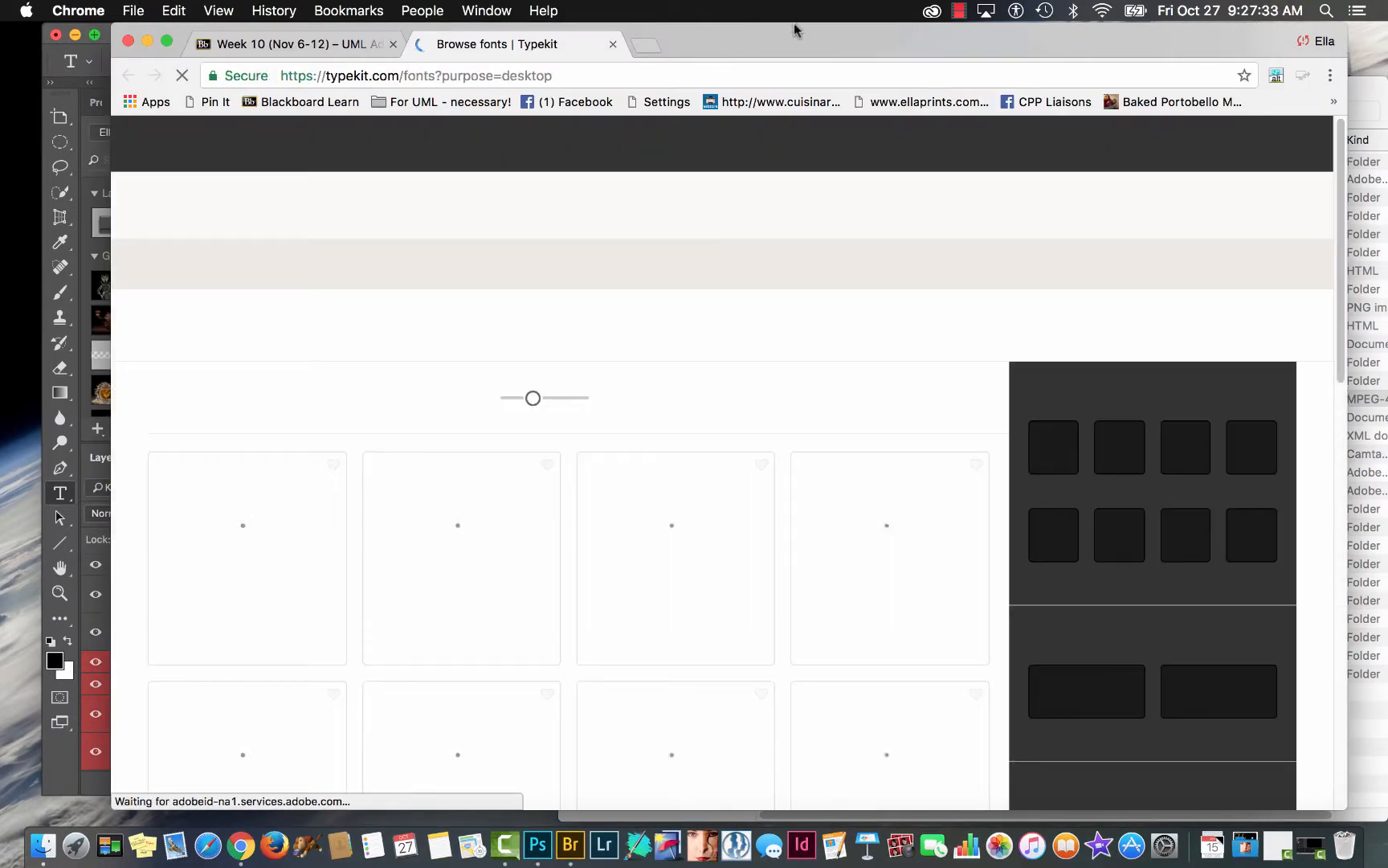
pyautogui.moveTo(790, 36); pyautogui.dragTo(755, 32)
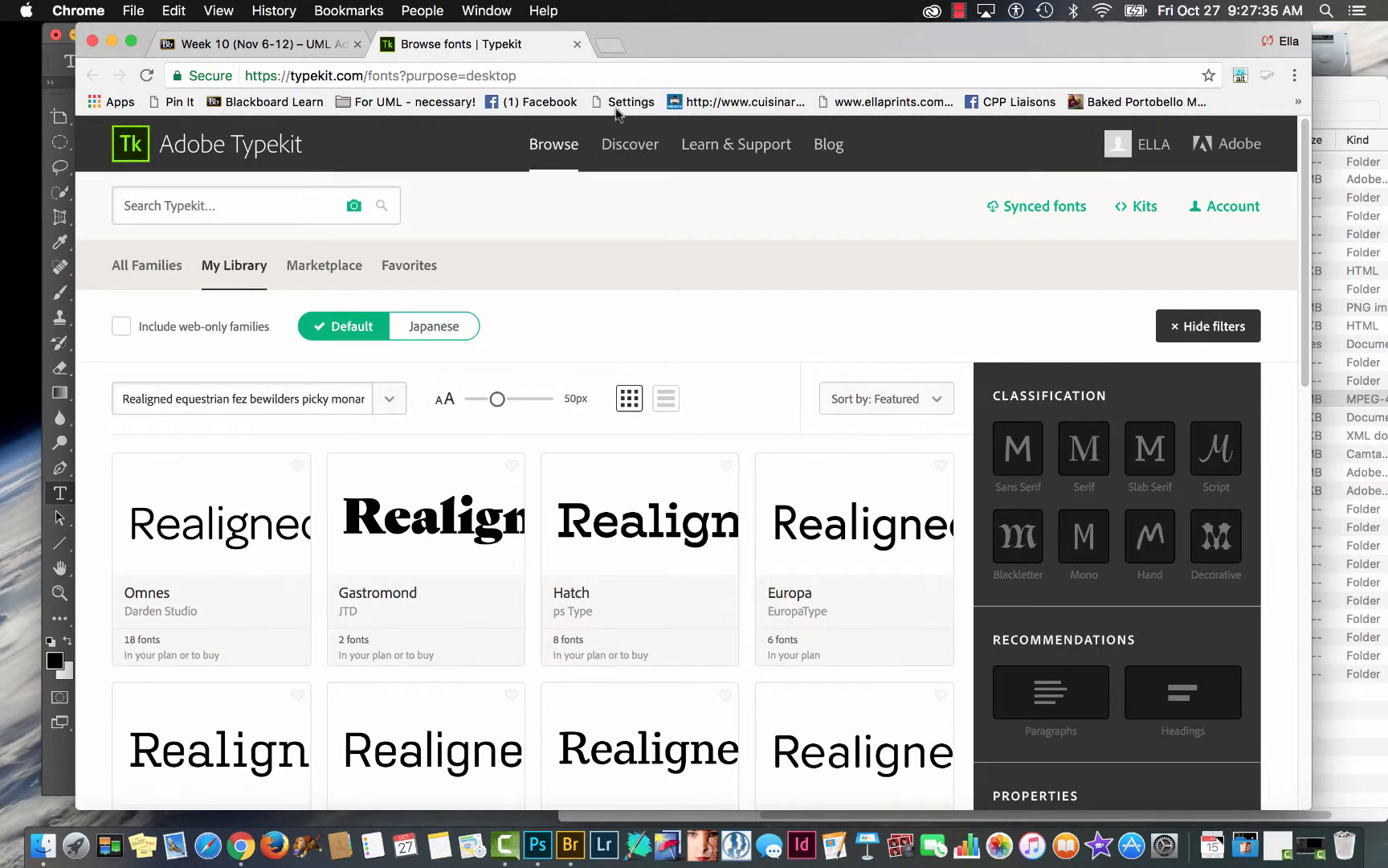
pyautogui.scroll(-5, 737, 437)
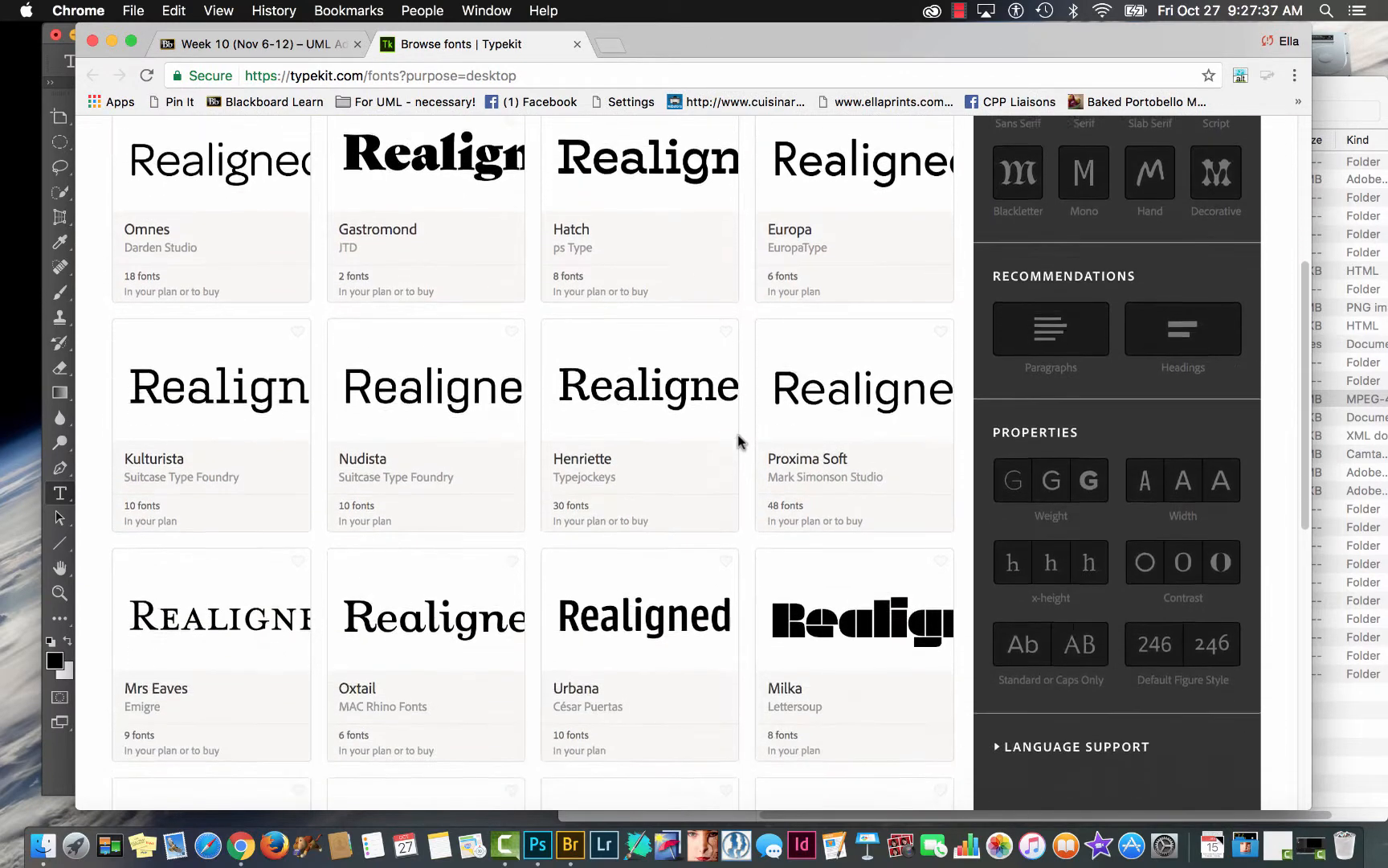
pyautogui.scroll(-2, 737, 440)
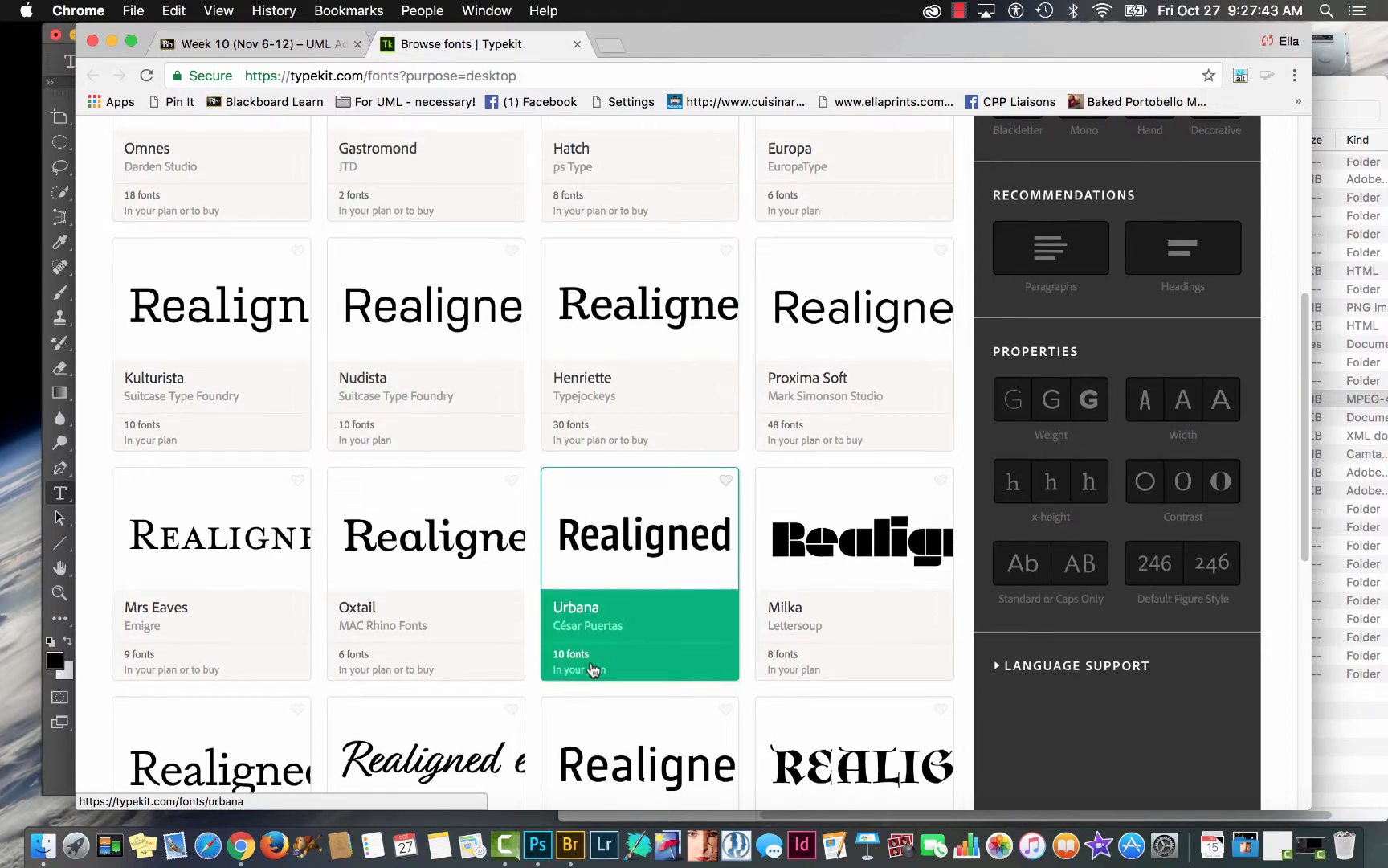
pyautogui.scroll(-4, 593, 669)
pyautogui.scroll(10, 593, 669)
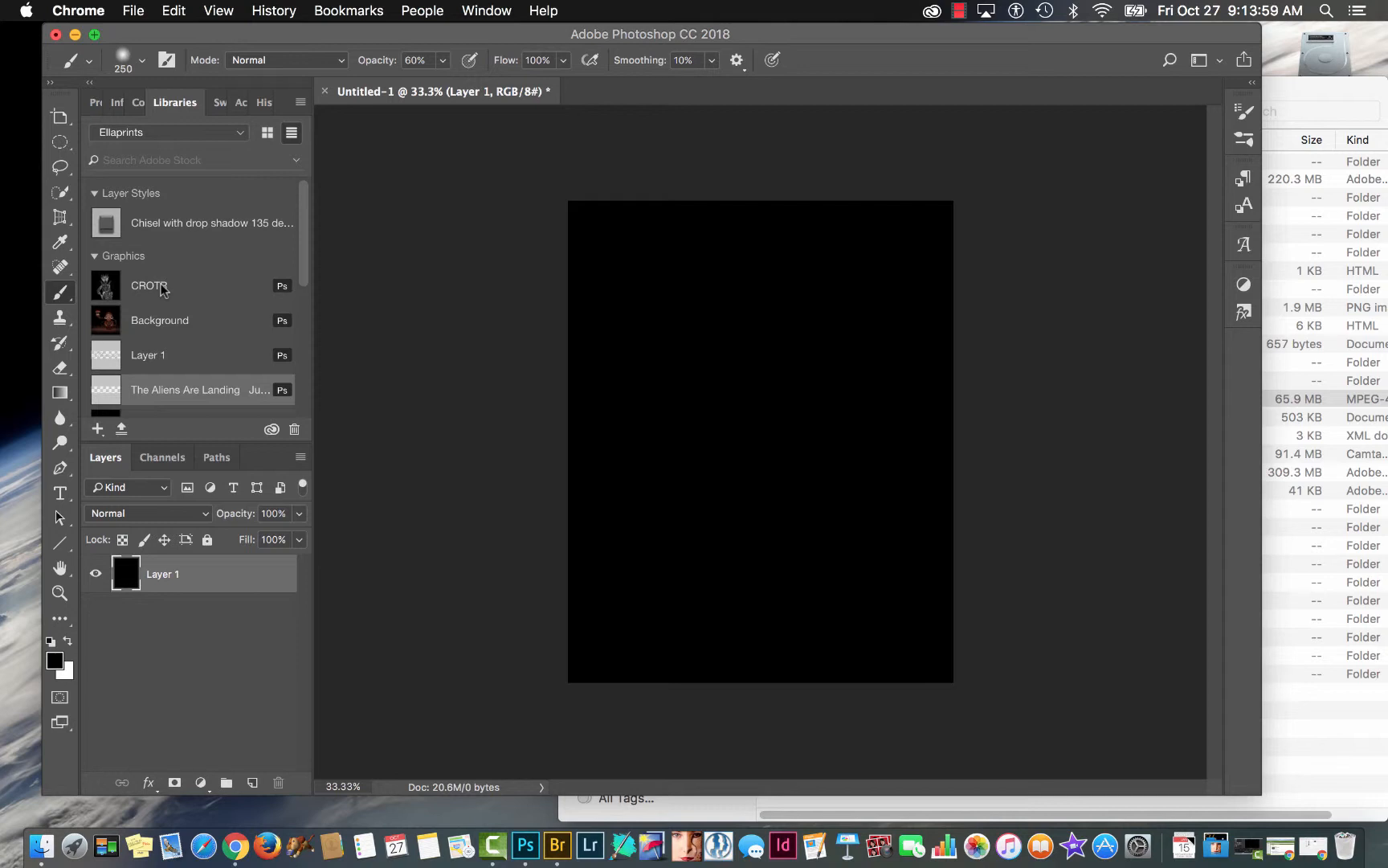
# Delete the Layer 1 logo graphic from the Ellaprints library in Photoshop
pyautogui.click(271, 433)
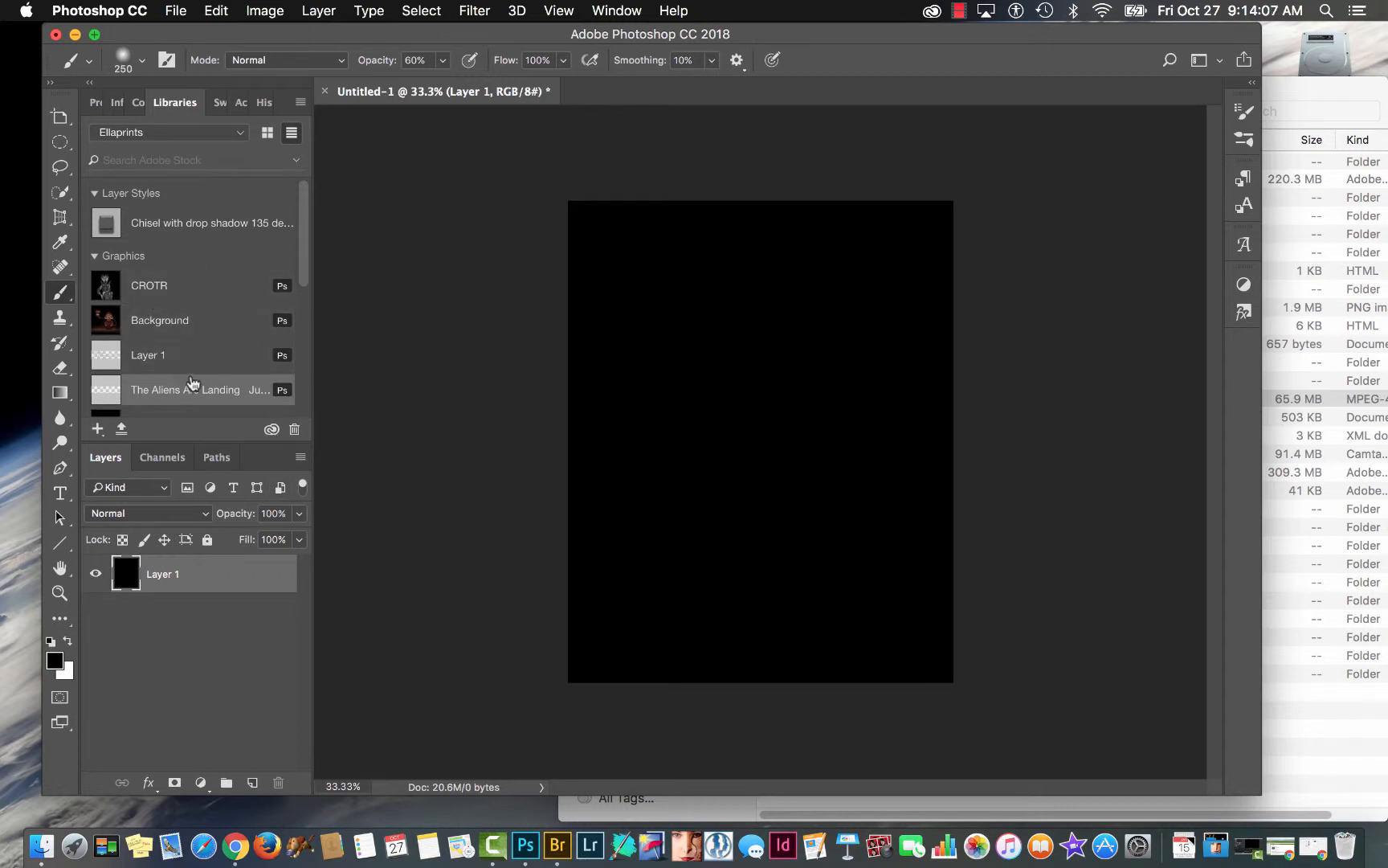
pyautogui.click(294, 429)
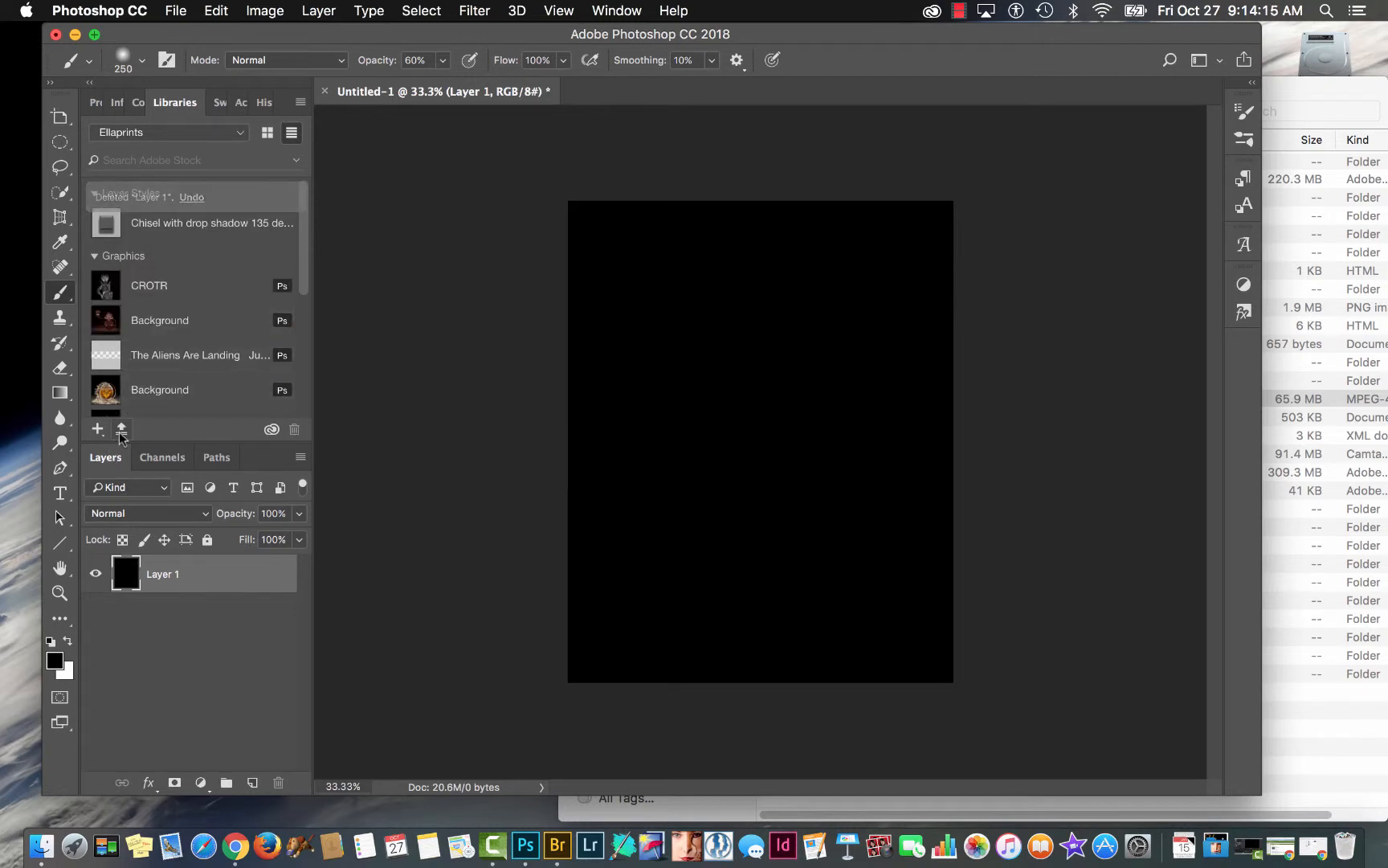
# Start opening an existing file and go to the Jupiter Exhibit November 2017 folder on the LaCie2017 drive
pyautogui.click(174, 12)
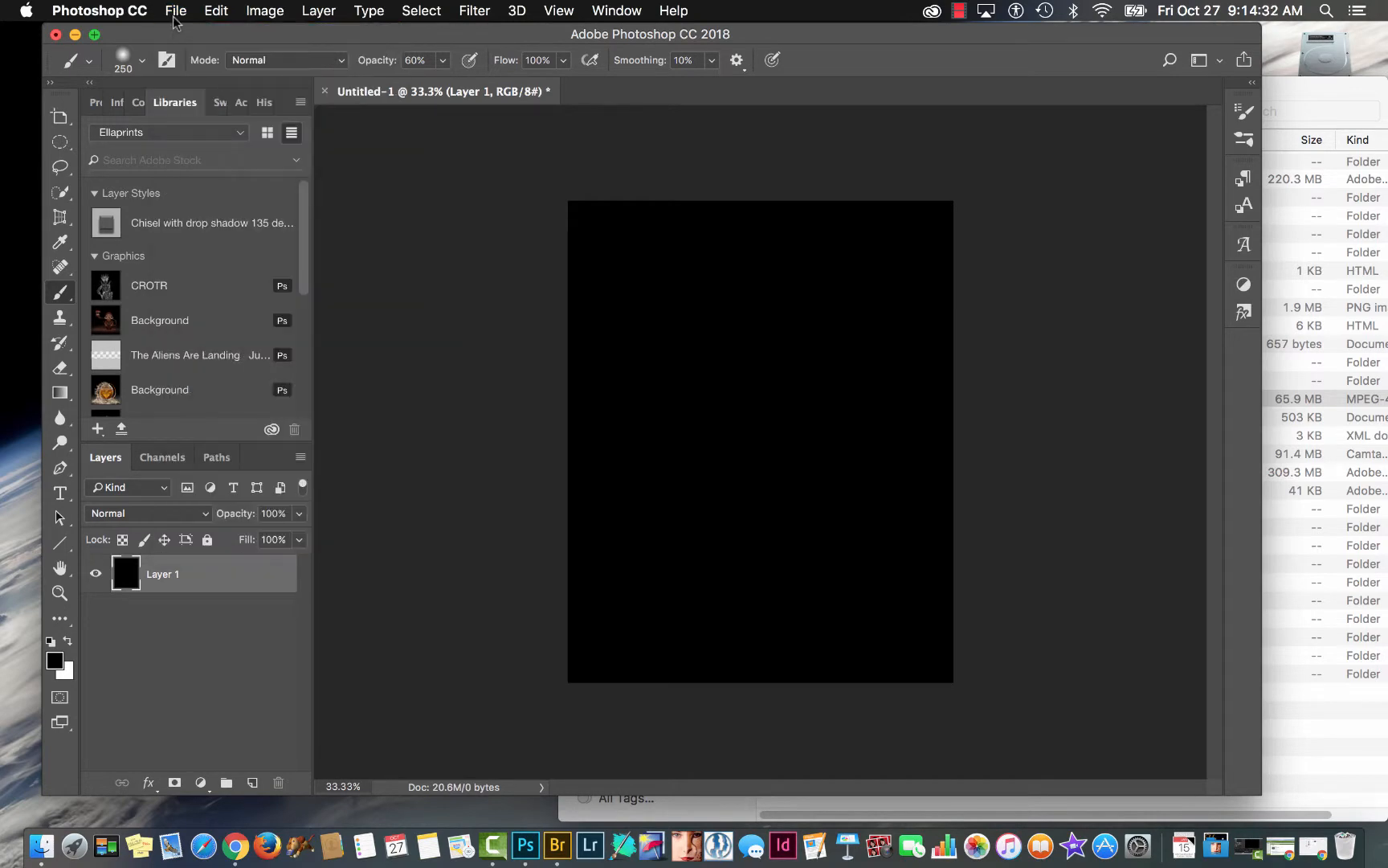
pyautogui.click(176, 12)
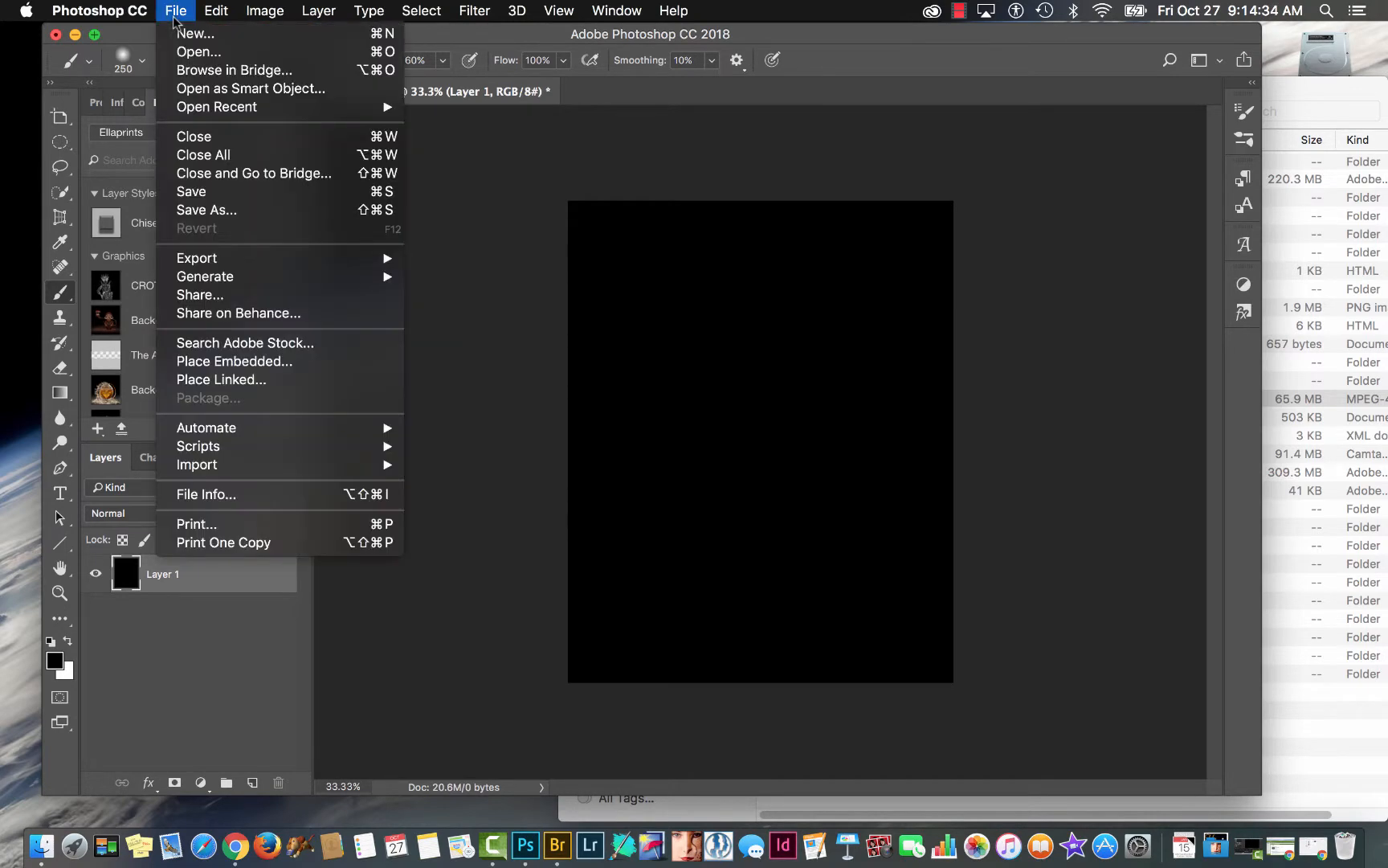
pyautogui.click(187, 53)
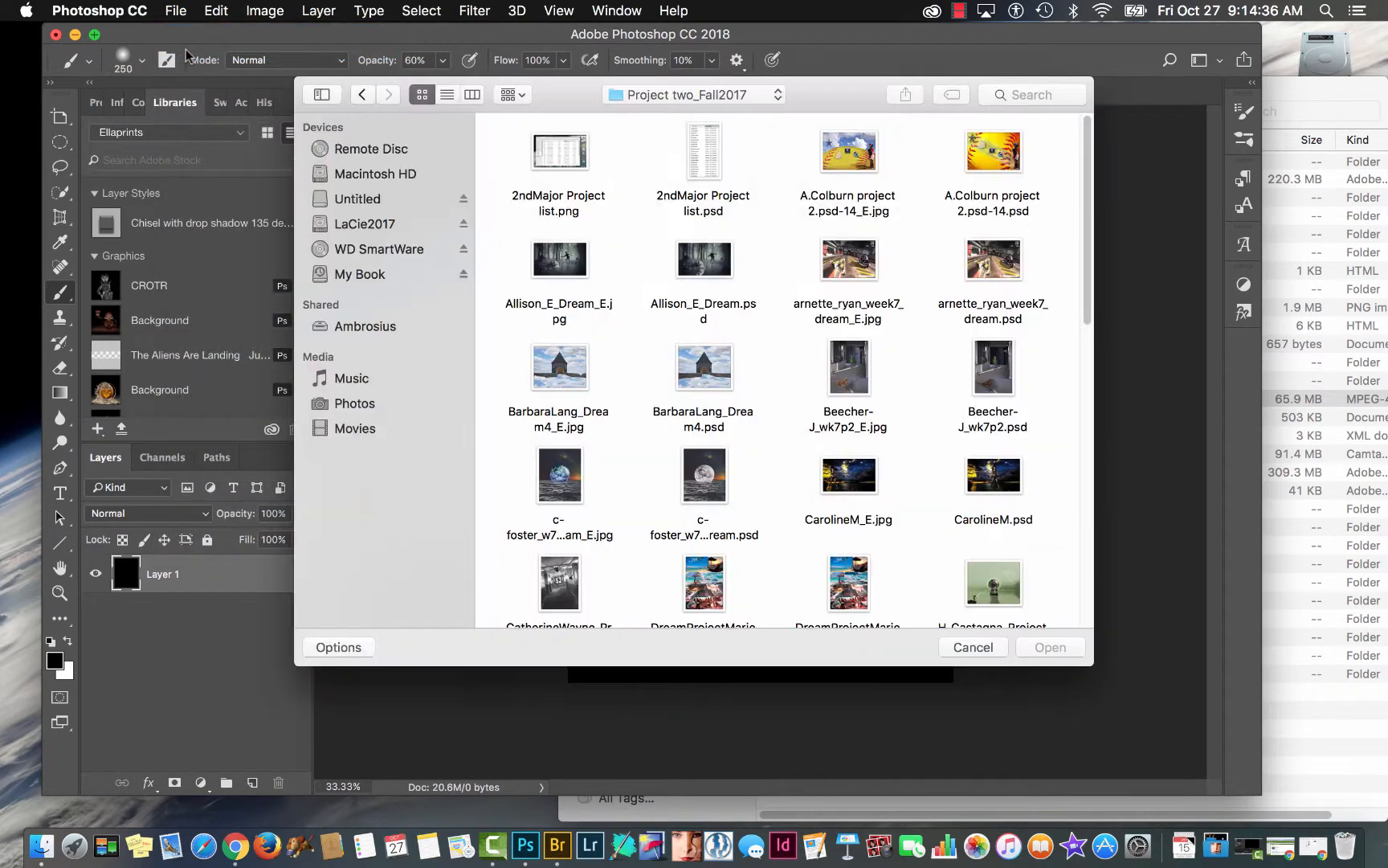
pyautogui.click(703, 105)
pyautogui.click(365, 224)
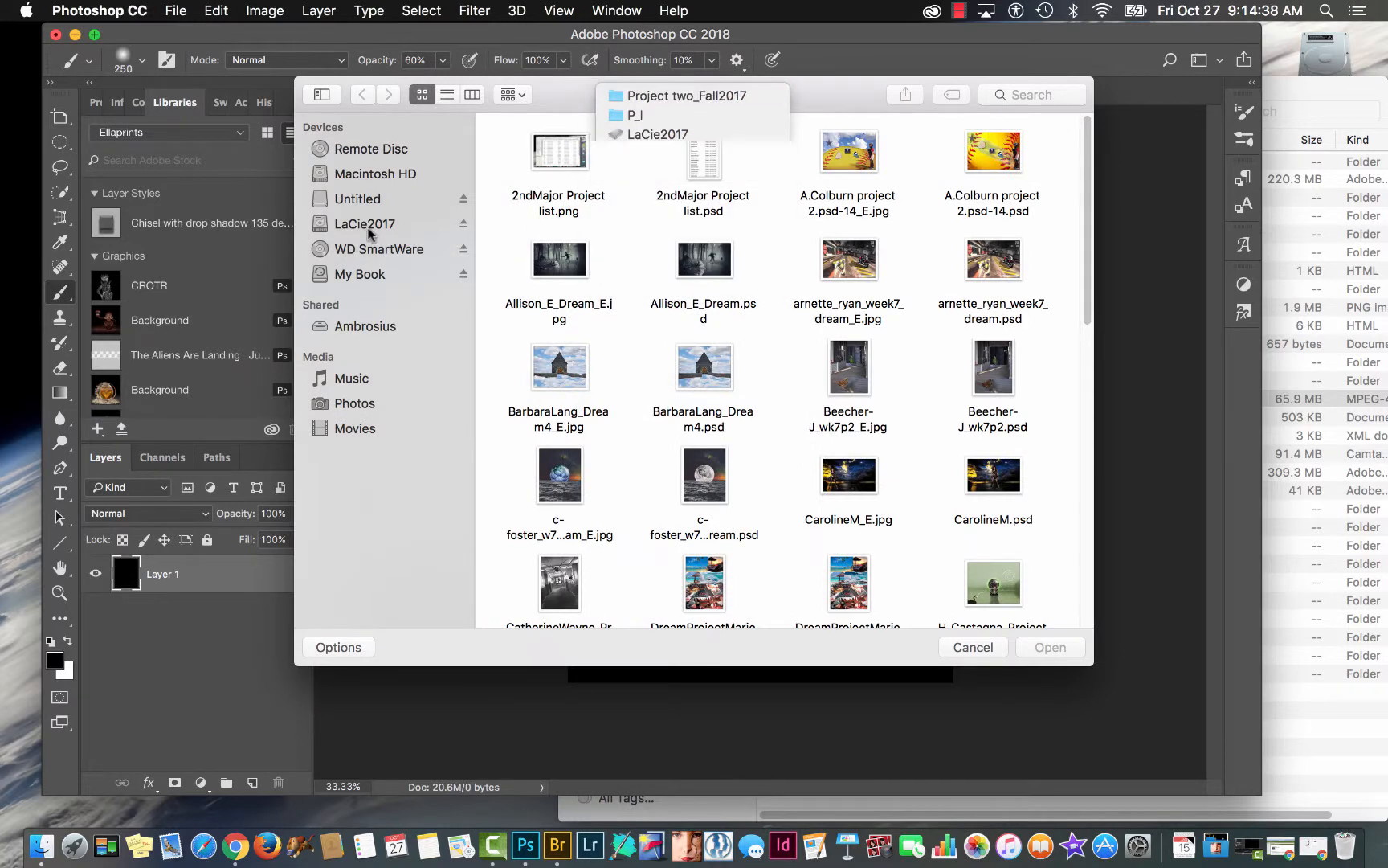
pyautogui.click(365, 225)
pyautogui.scroll(-15, 814, 359)
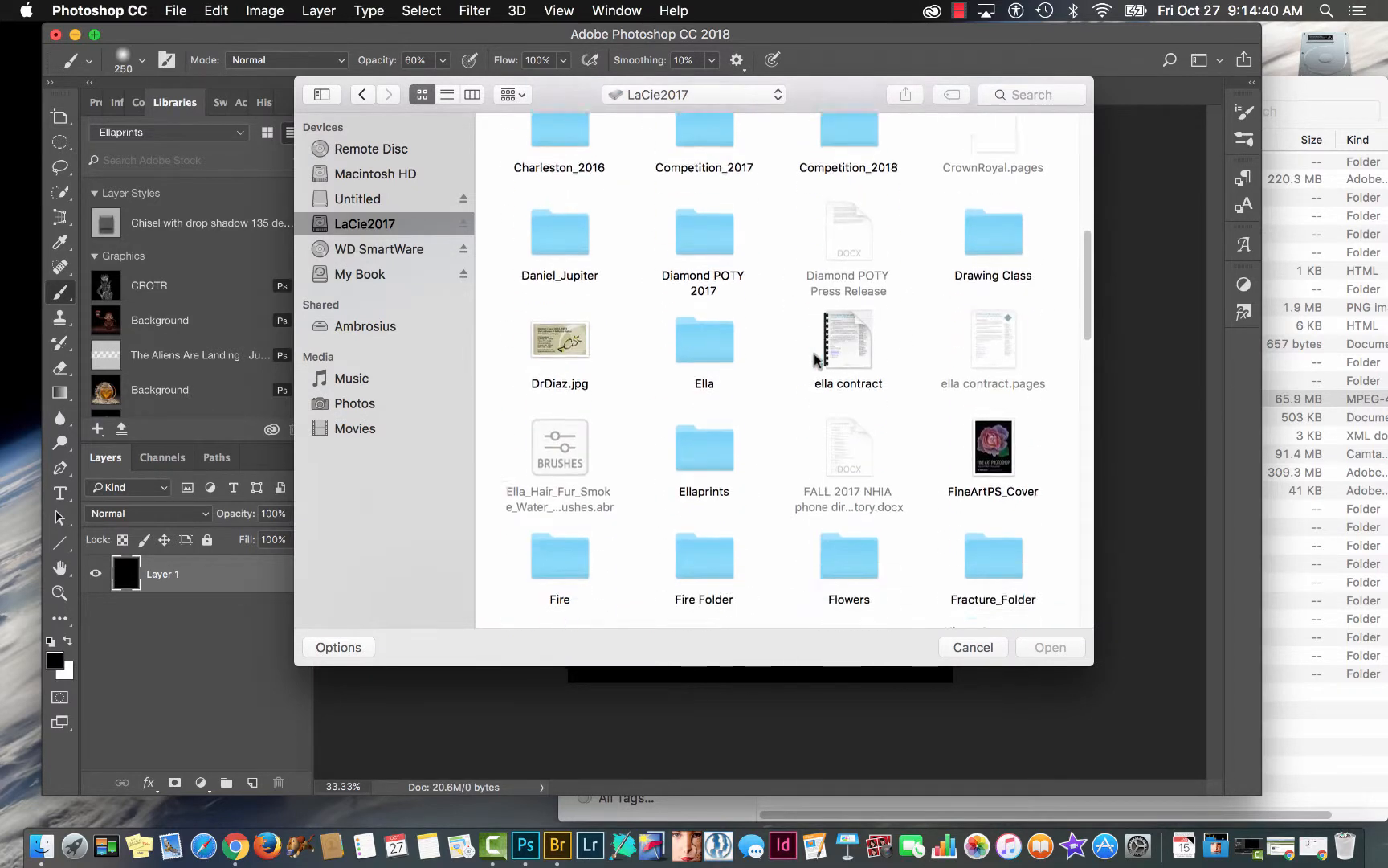
pyautogui.scroll(-3, 814, 359)
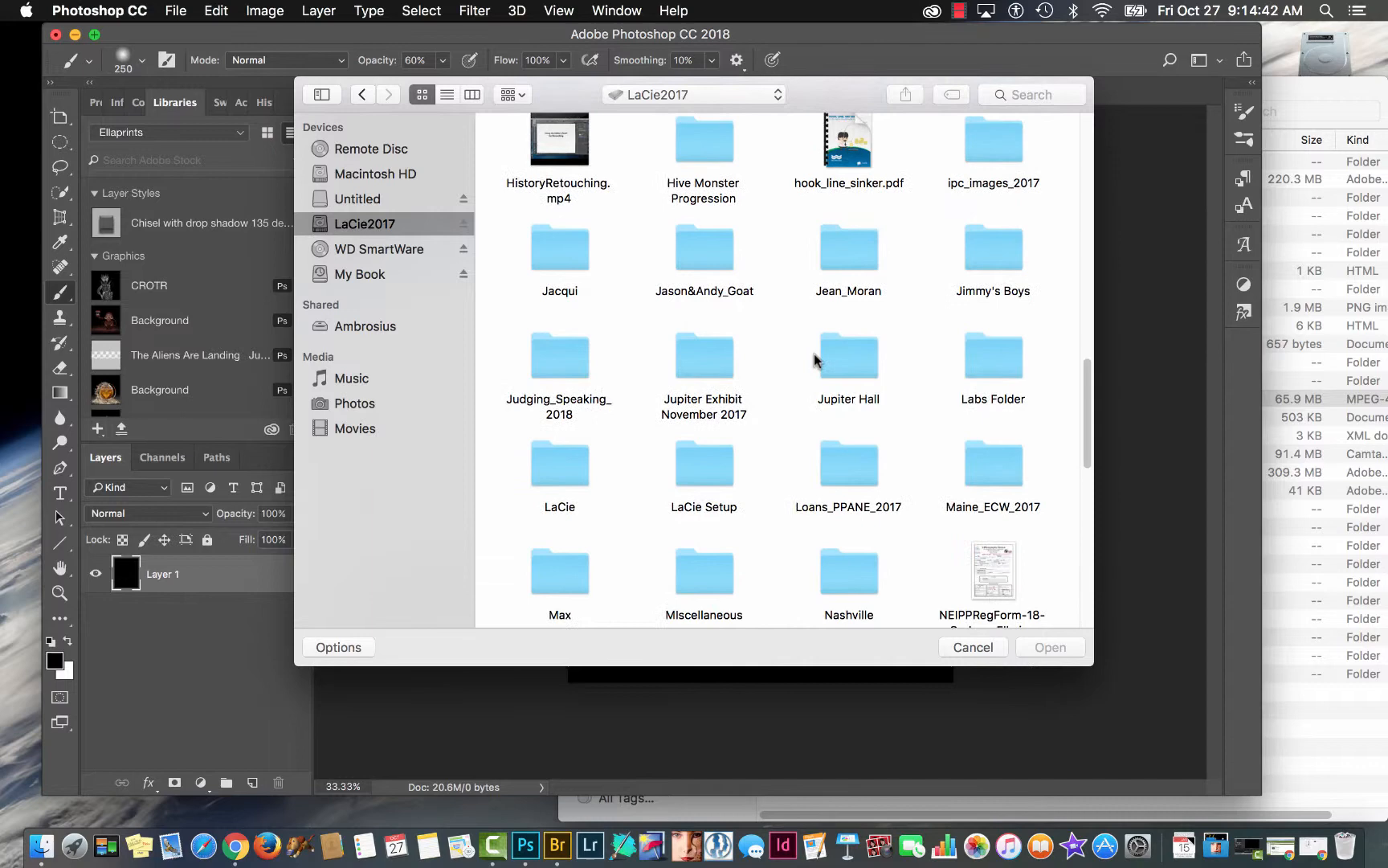
pyautogui.doubleClick(704, 364)
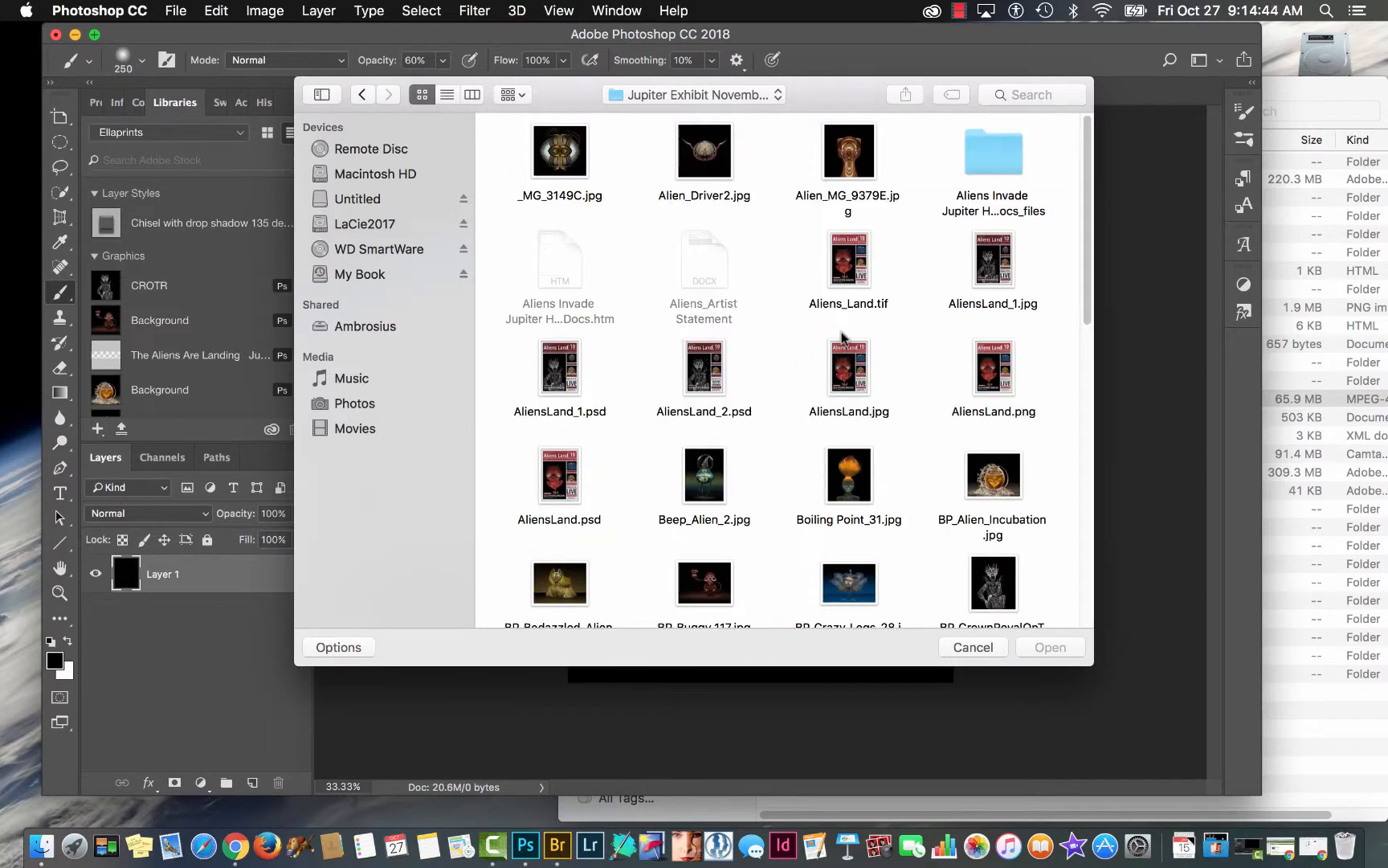
# Open the AliensLand_1.psd poster from the Jupiter Exhibit November 2017 folder
pyautogui.scroll(-5, 996, 201)
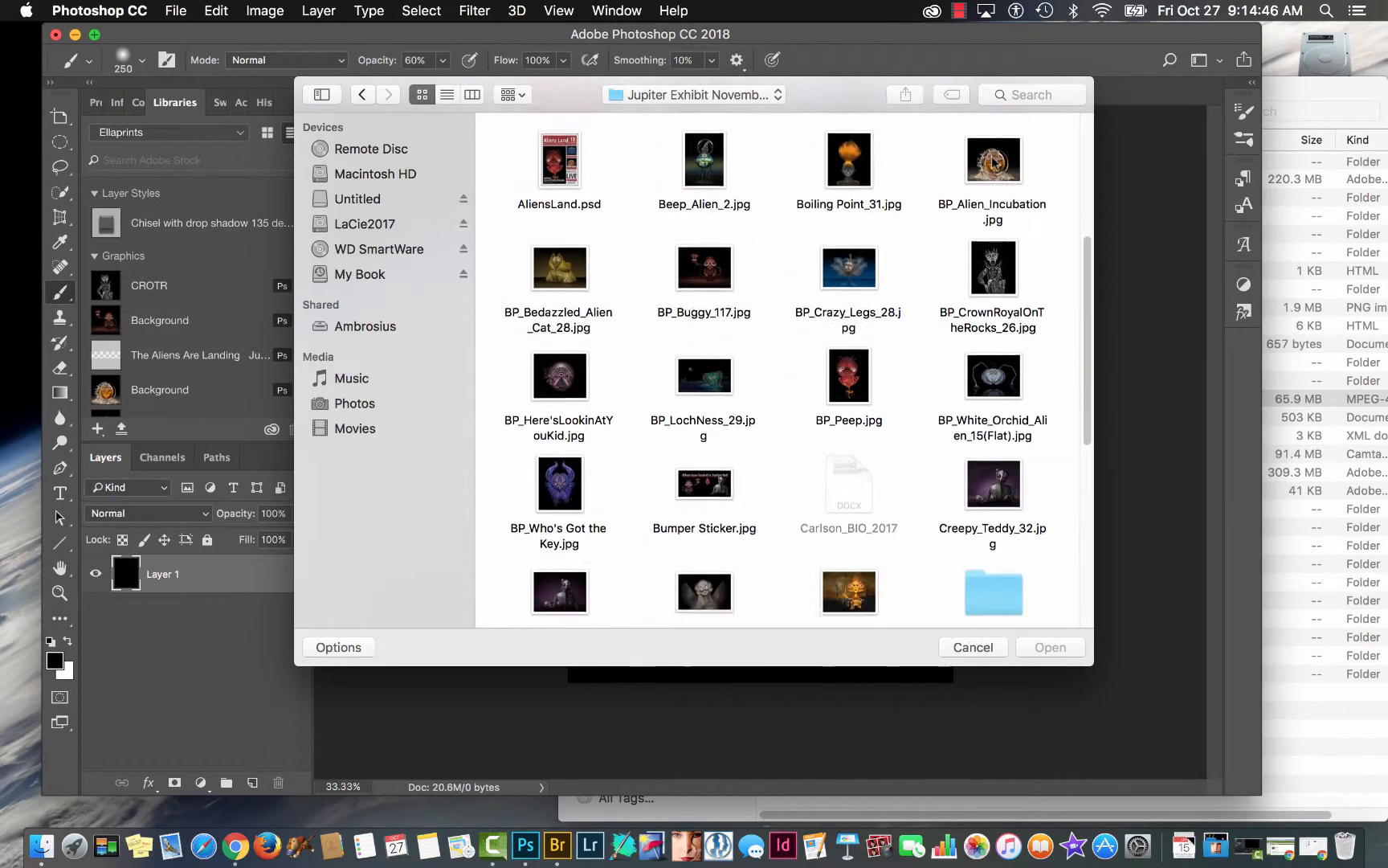
pyautogui.scroll(4, 1004, 233)
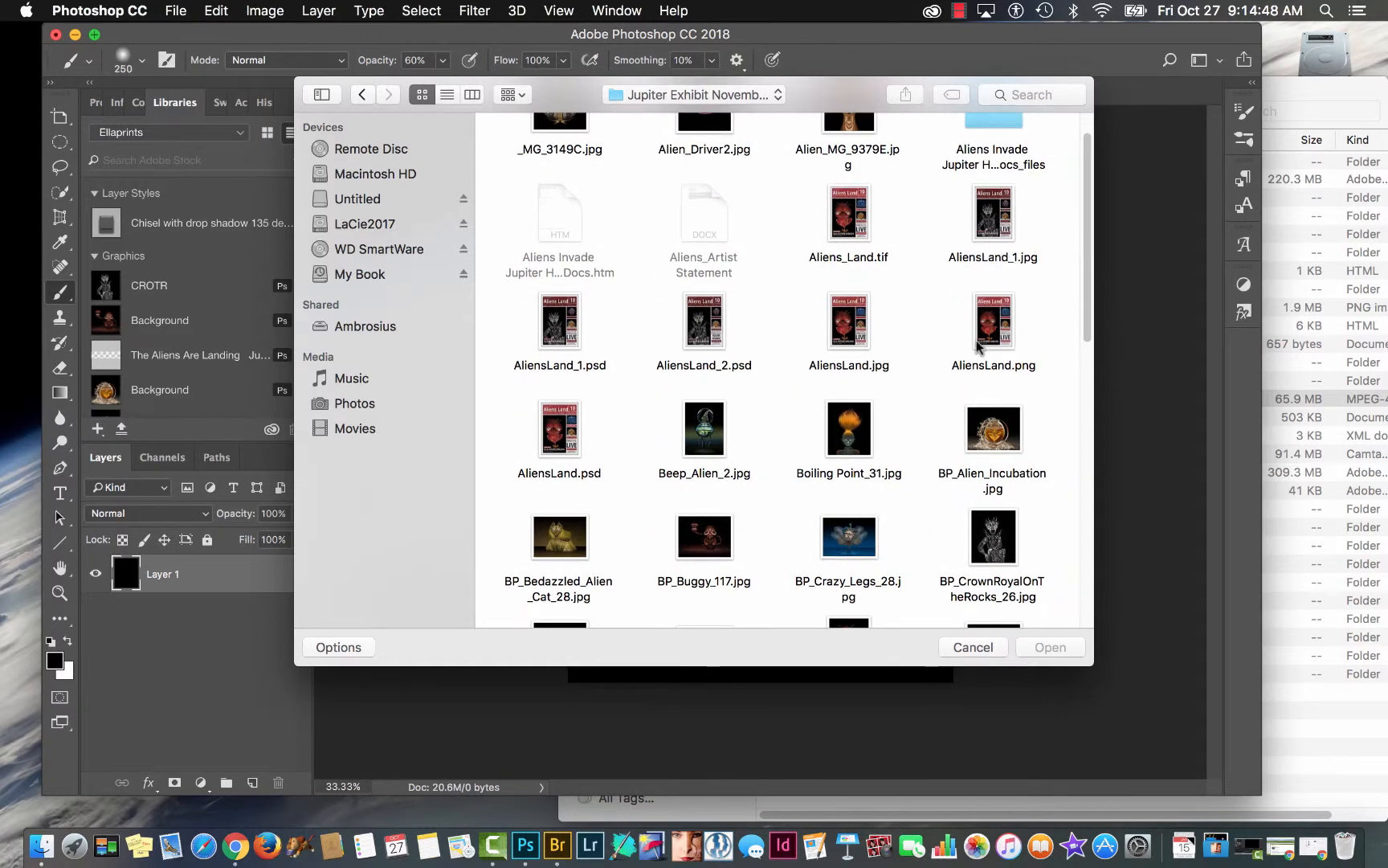
pyautogui.click(858, 221)
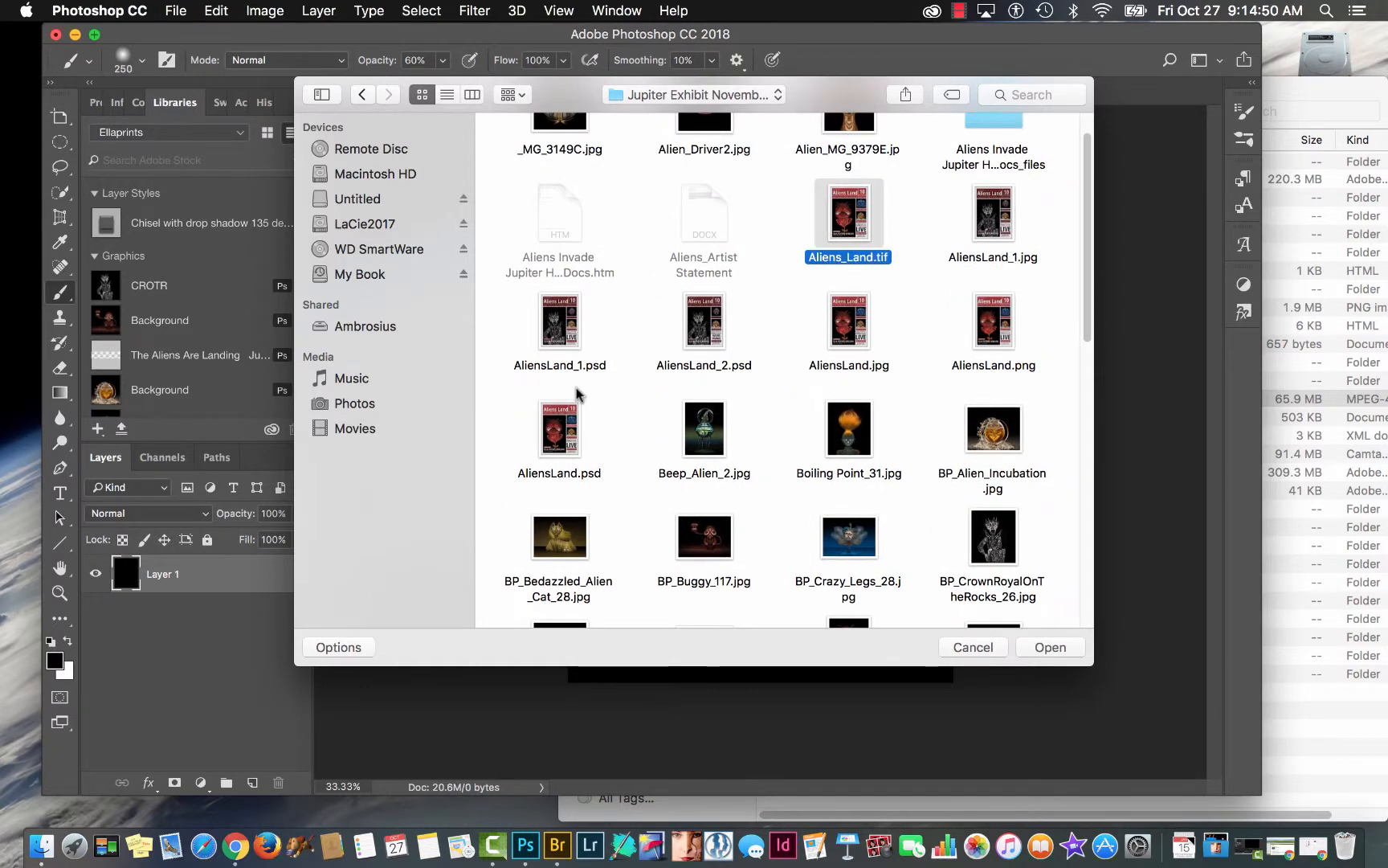
pyautogui.click(557, 324)
pyautogui.click(1048, 647)
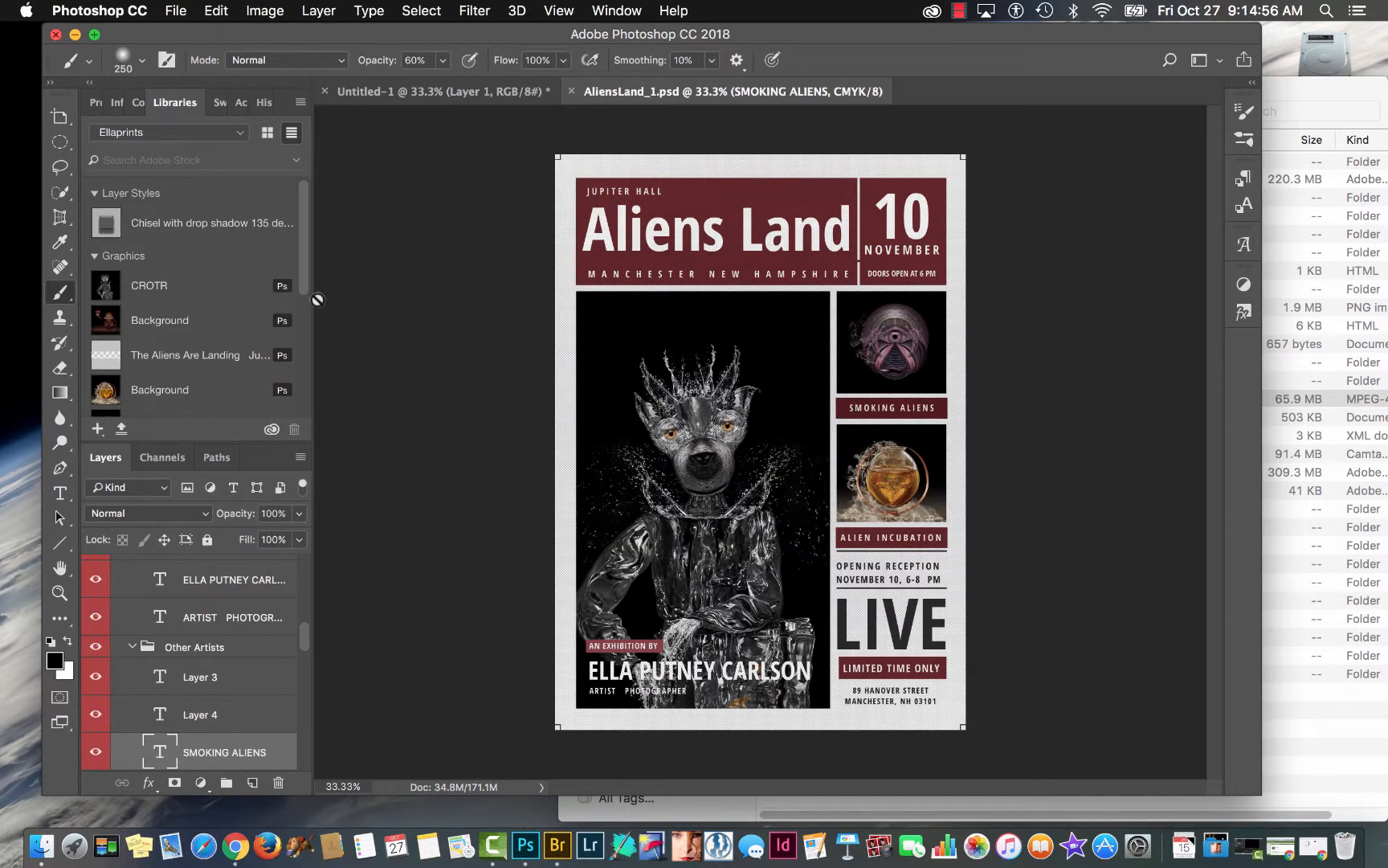
# Create a new library from the poster's character styles, colors and smart objects, moving smart objects to the library as links, and review its contents
pyautogui.click(121, 430)
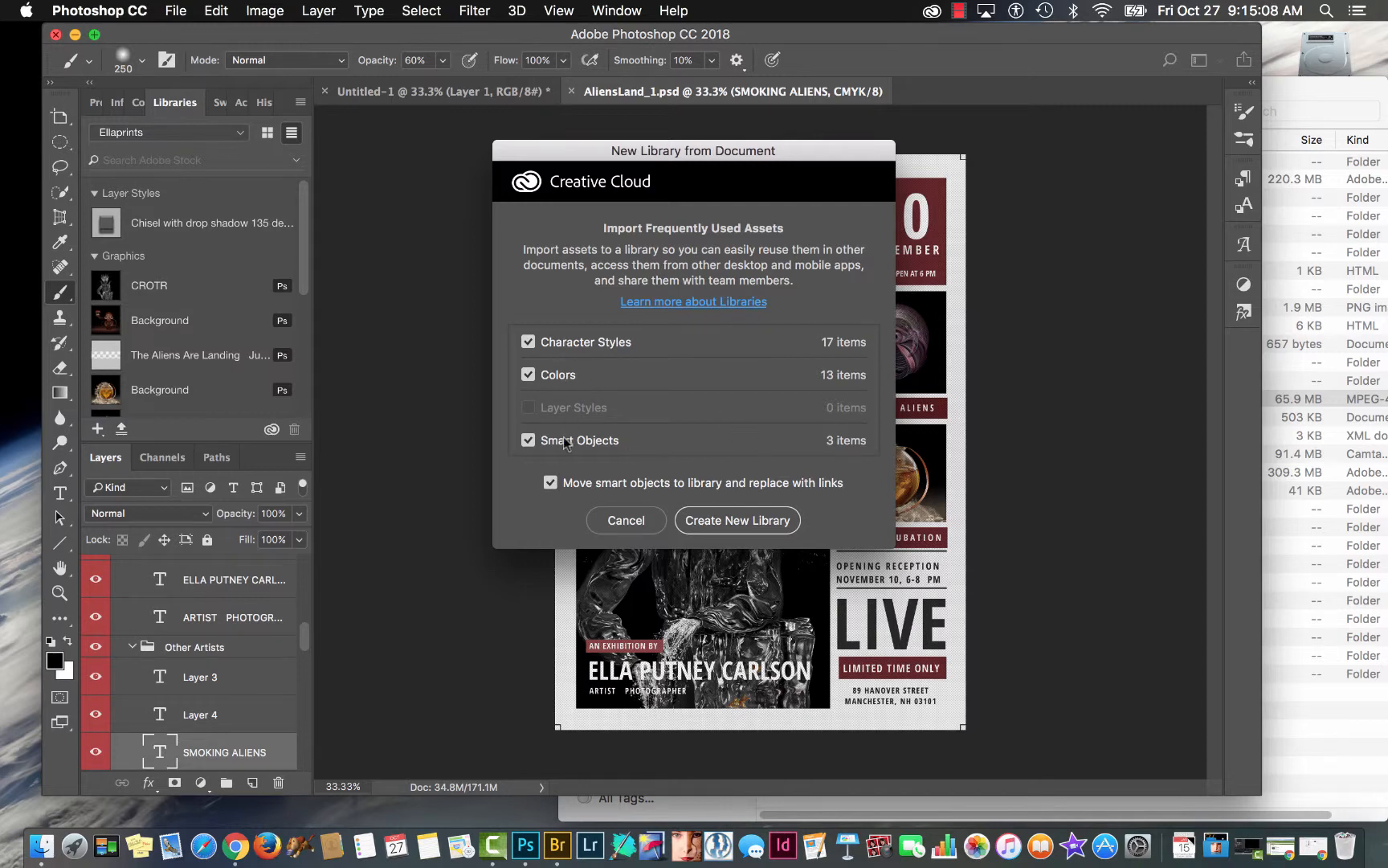
pyautogui.click(711, 522)
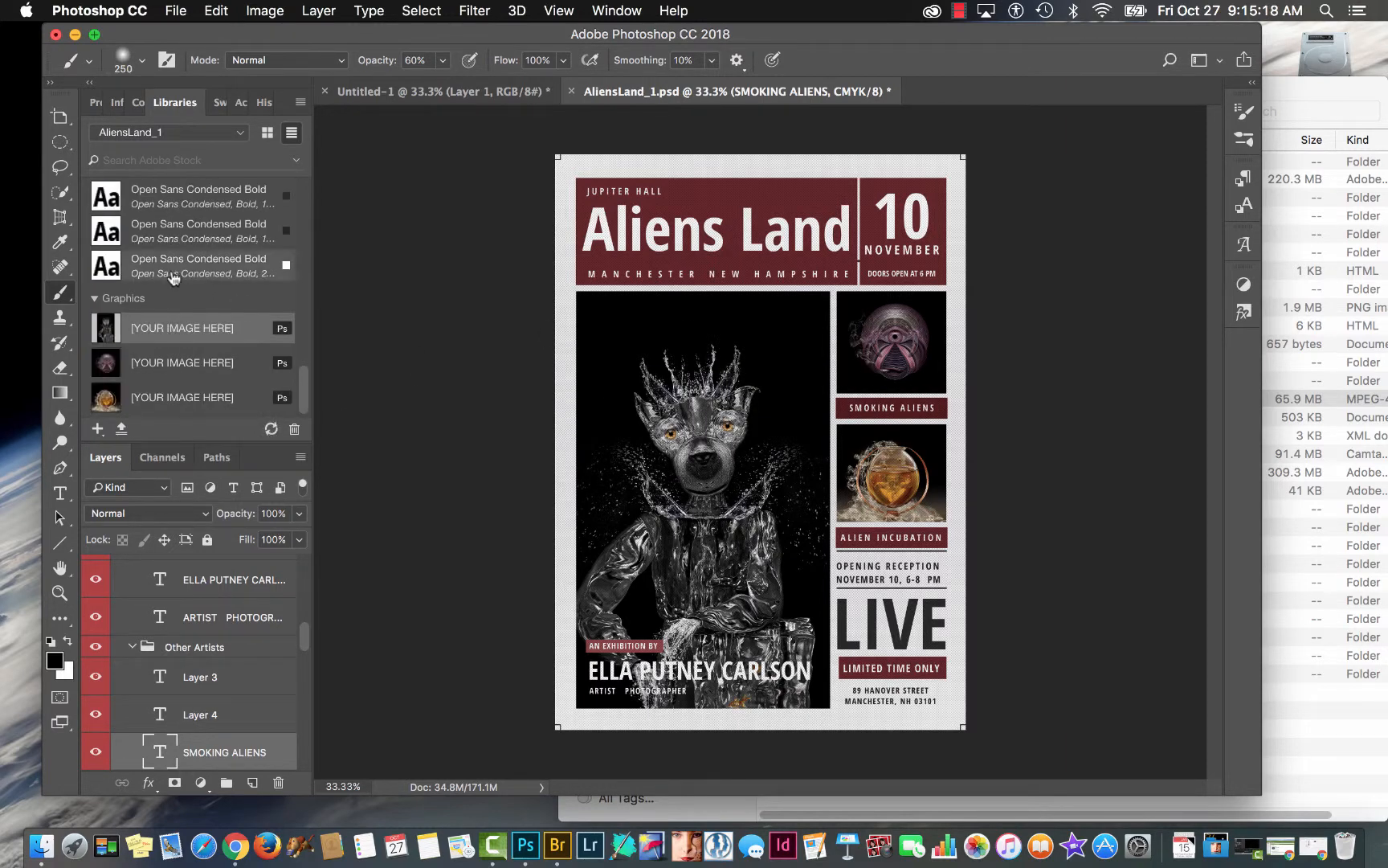
pyautogui.scroll(4, 171, 281)
pyautogui.scroll(5, 172, 279)
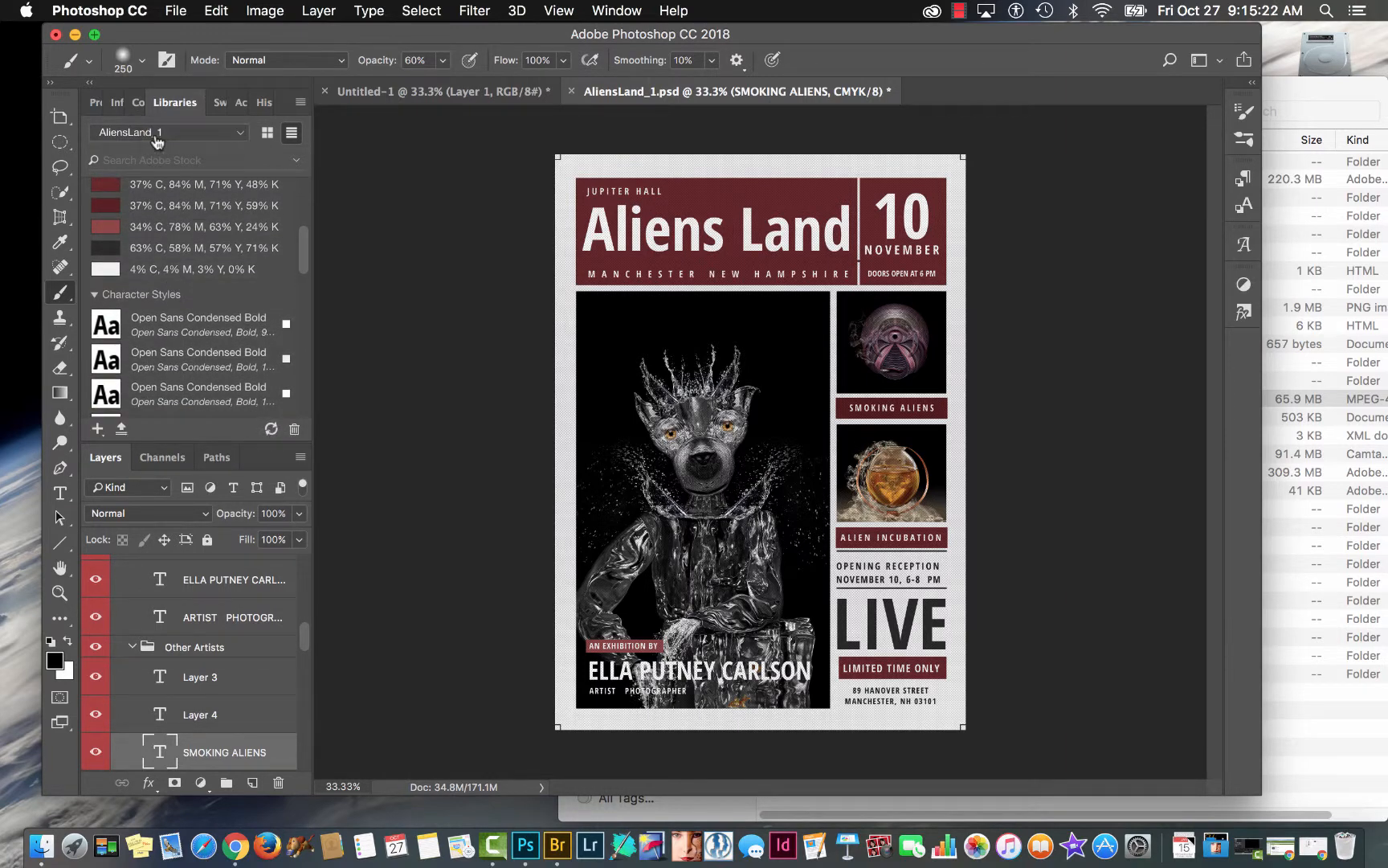
pyautogui.scroll(5, 165, 181)
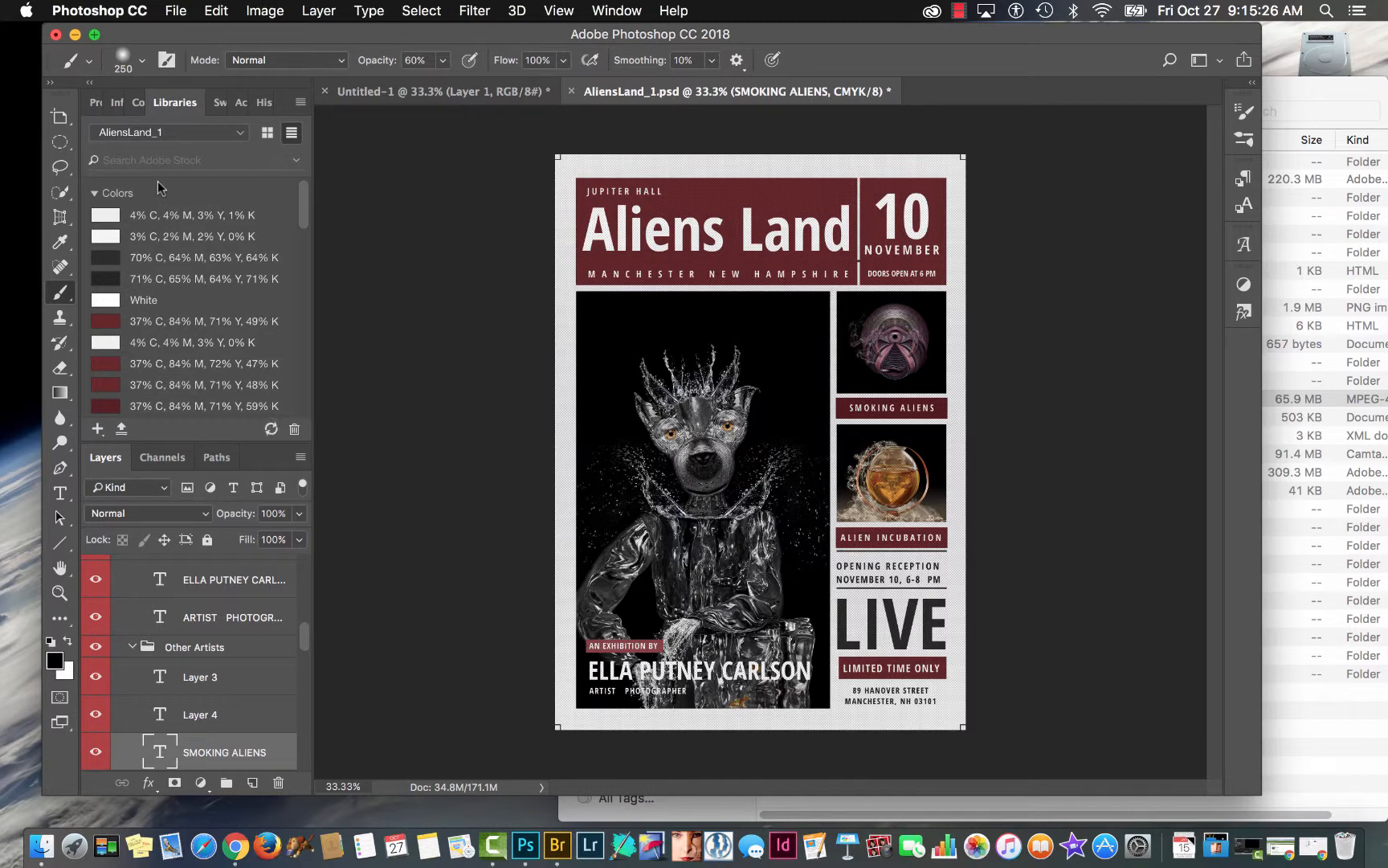
pyautogui.scroll(-10, 166, 290)
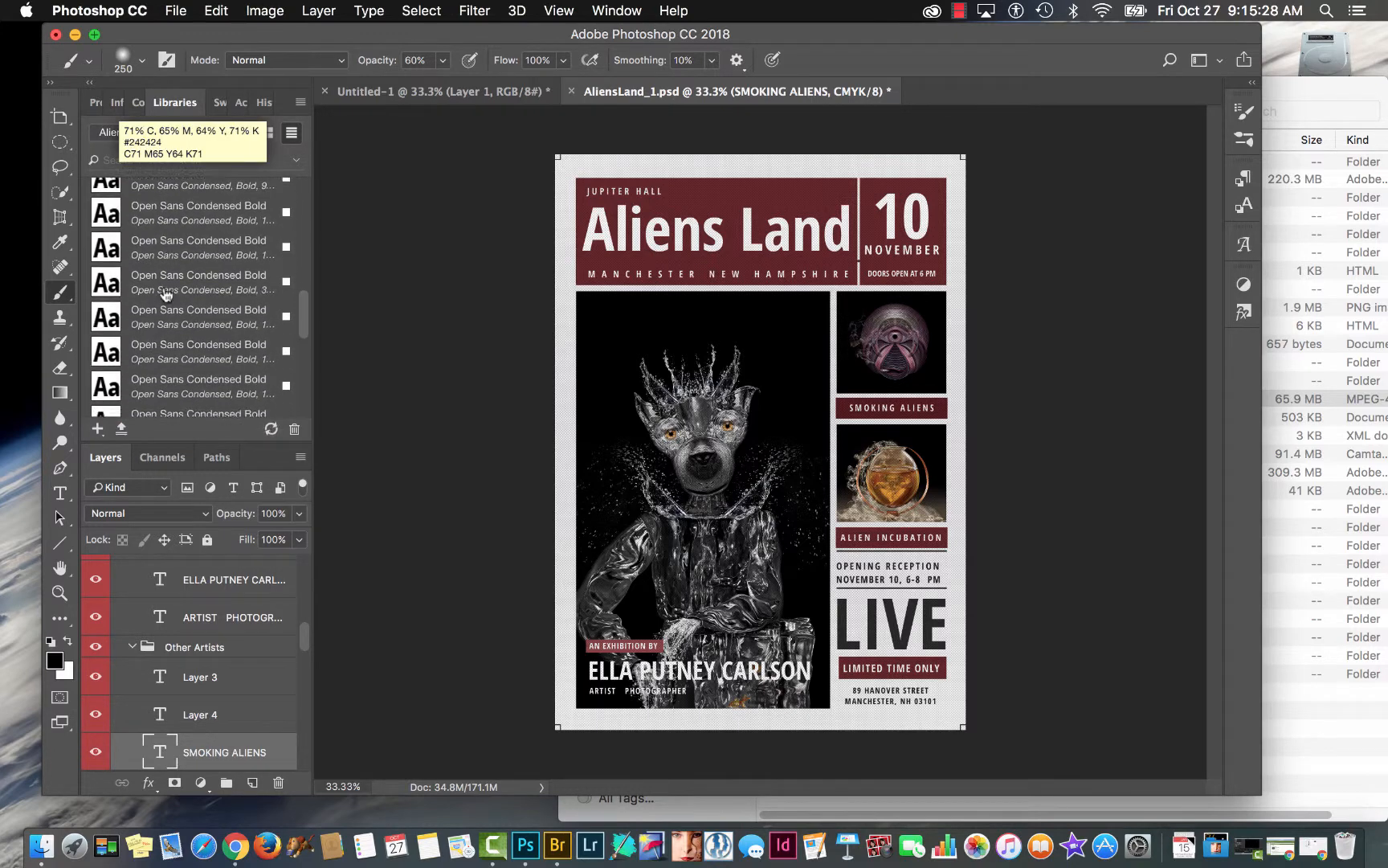
pyautogui.scroll(-6, 165, 294)
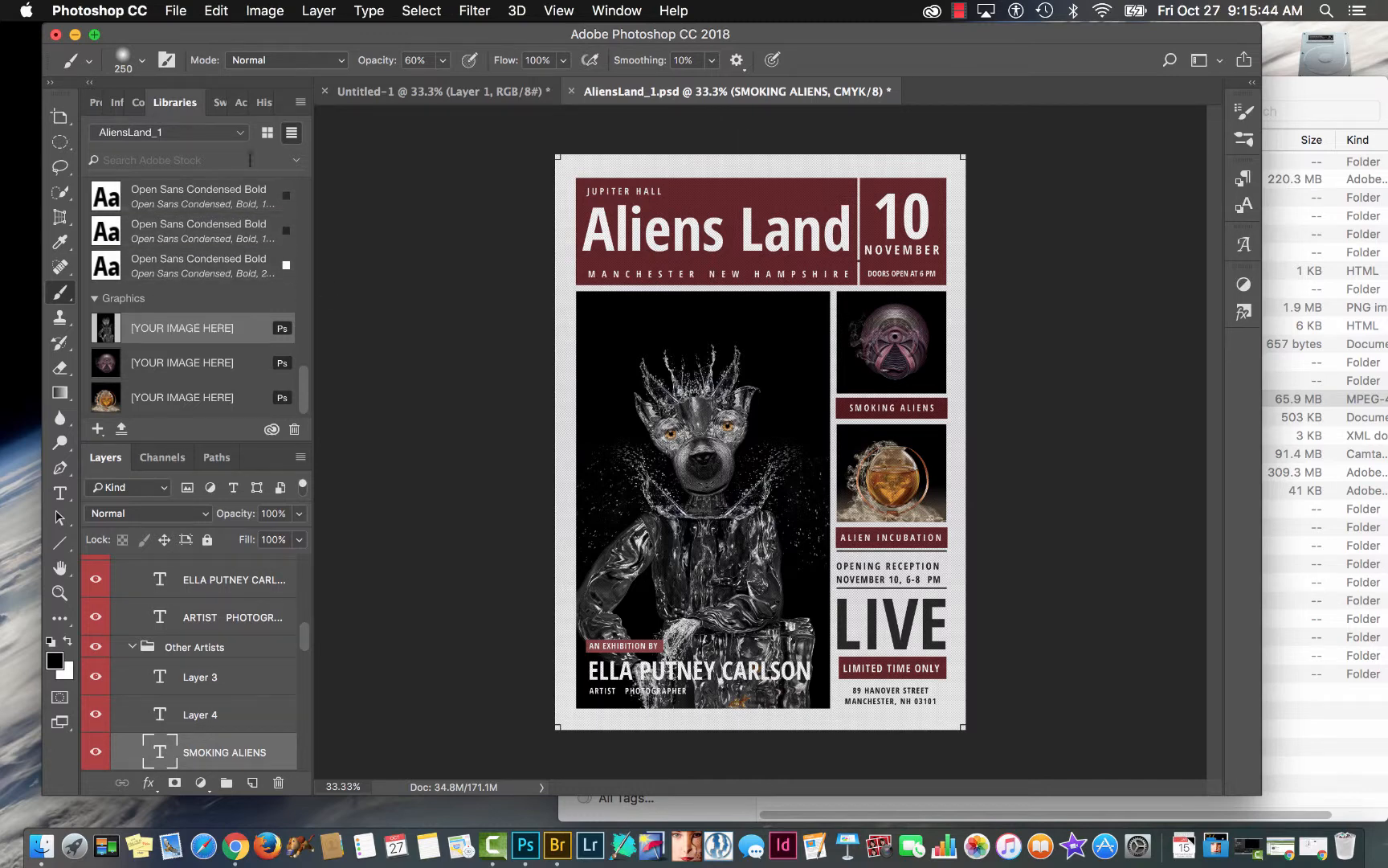
# Look at the contents of the Ellaprints library and the Purple Glasses library
pyautogui.click(238, 134)
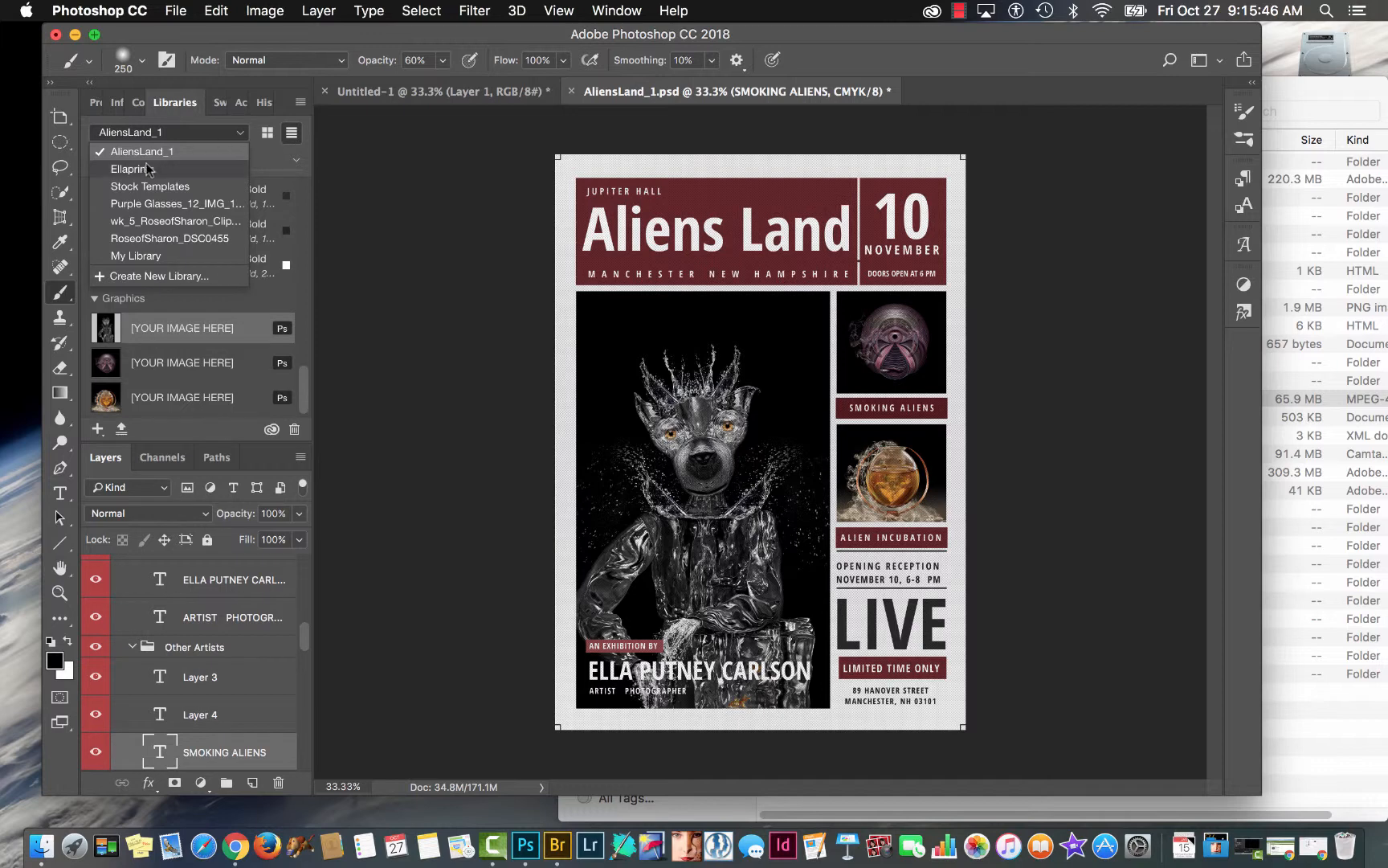
pyautogui.click(138, 169)
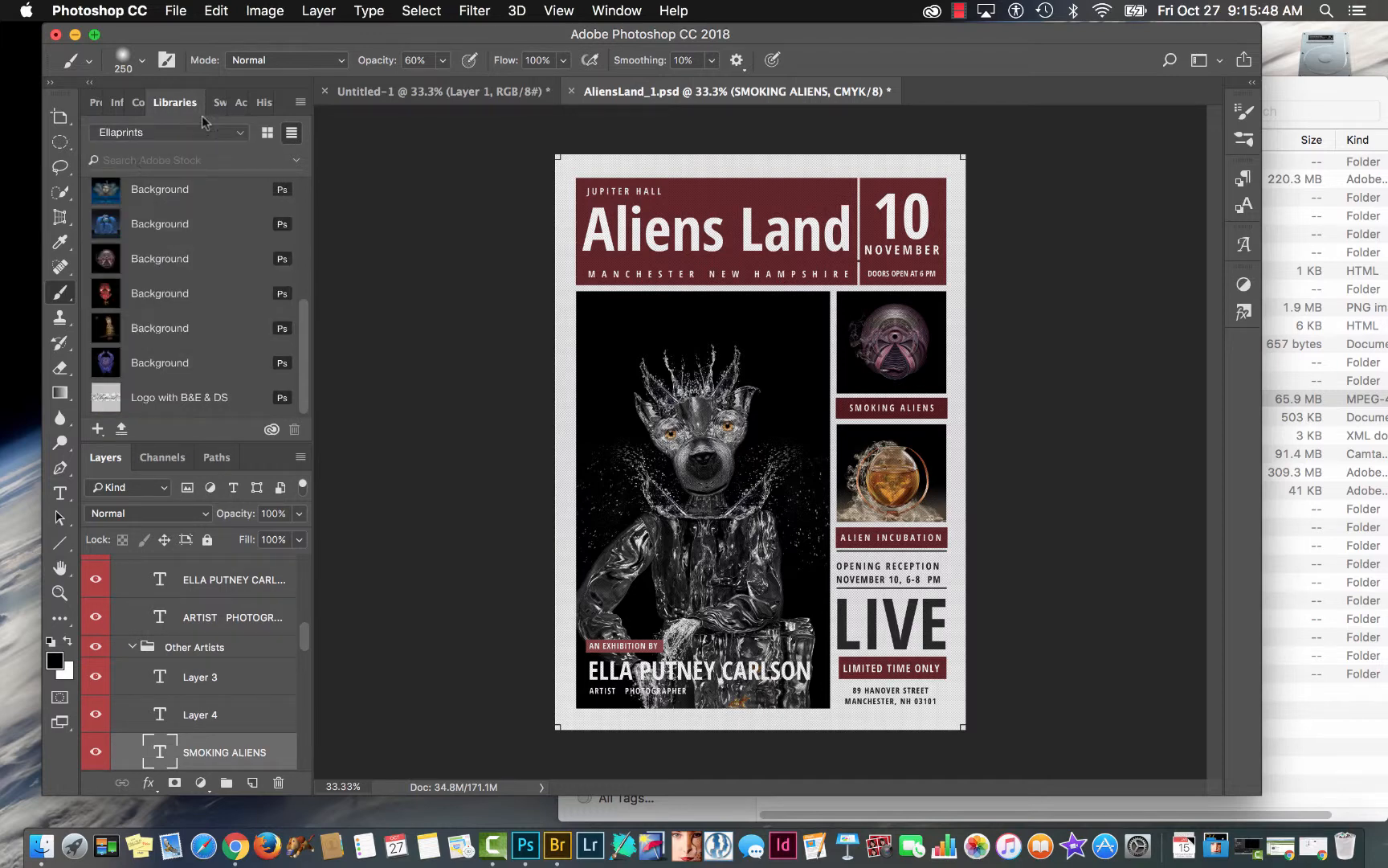
pyautogui.click(232, 137)
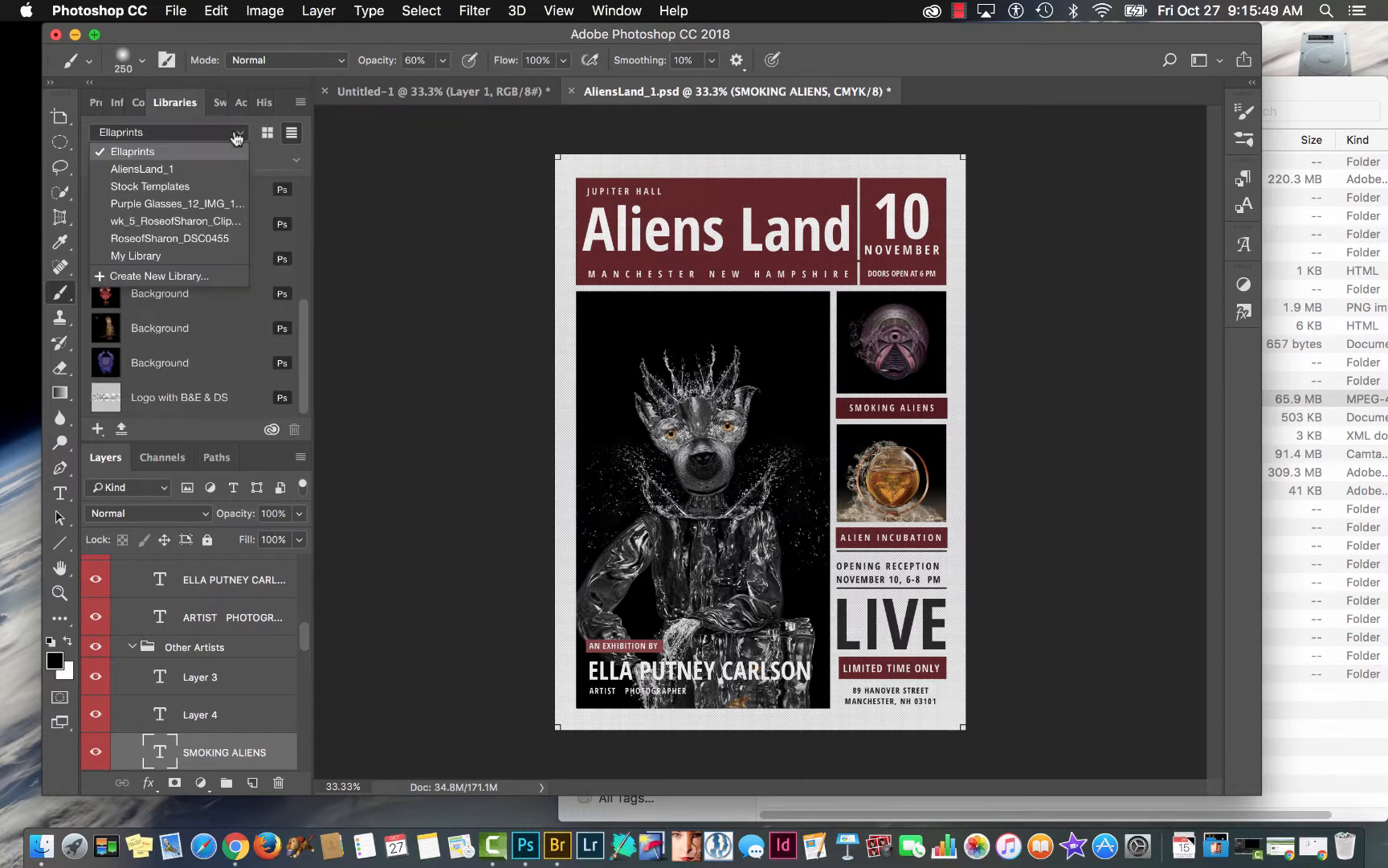
pyautogui.click(180, 208)
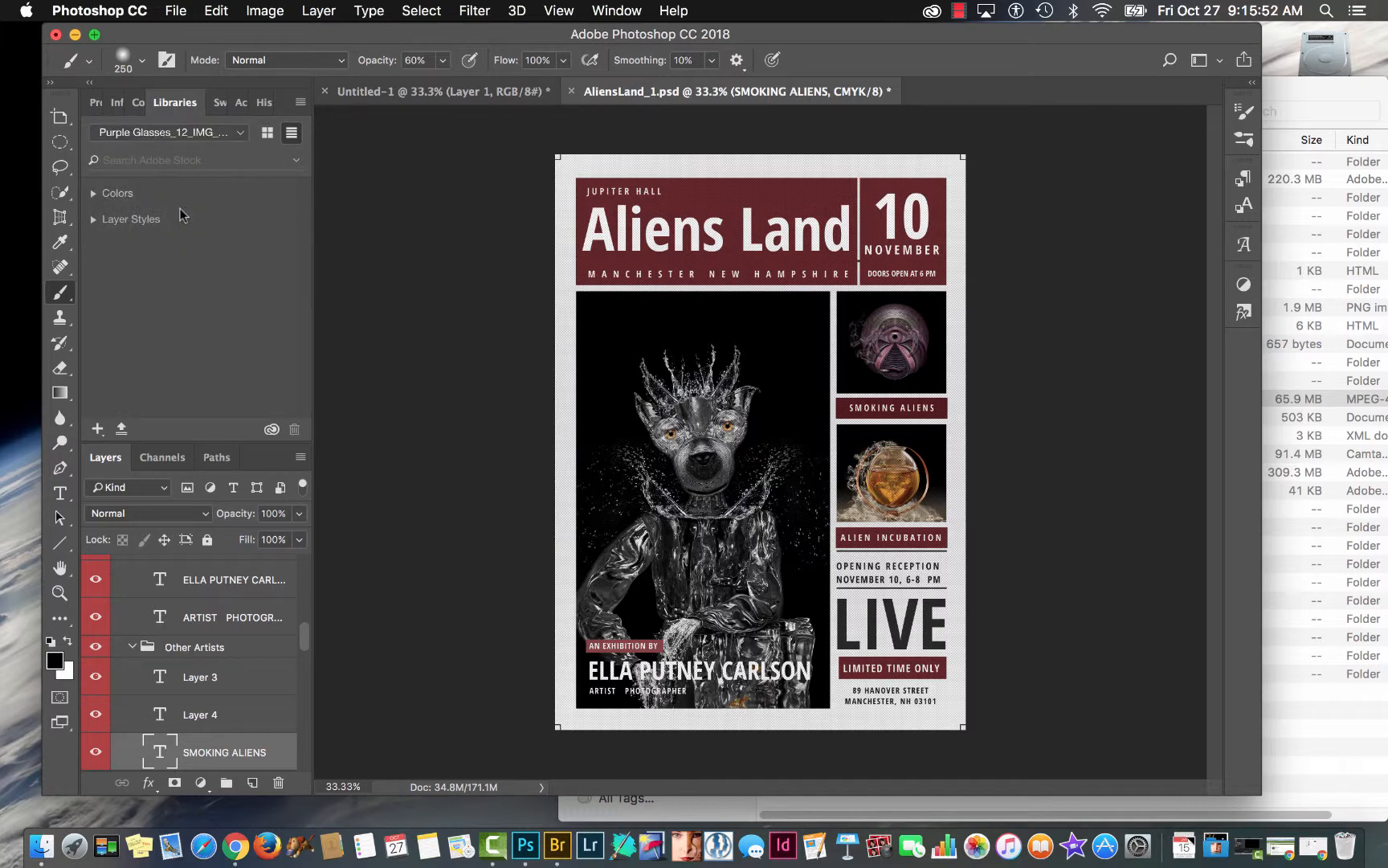
pyautogui.click(237, 137)
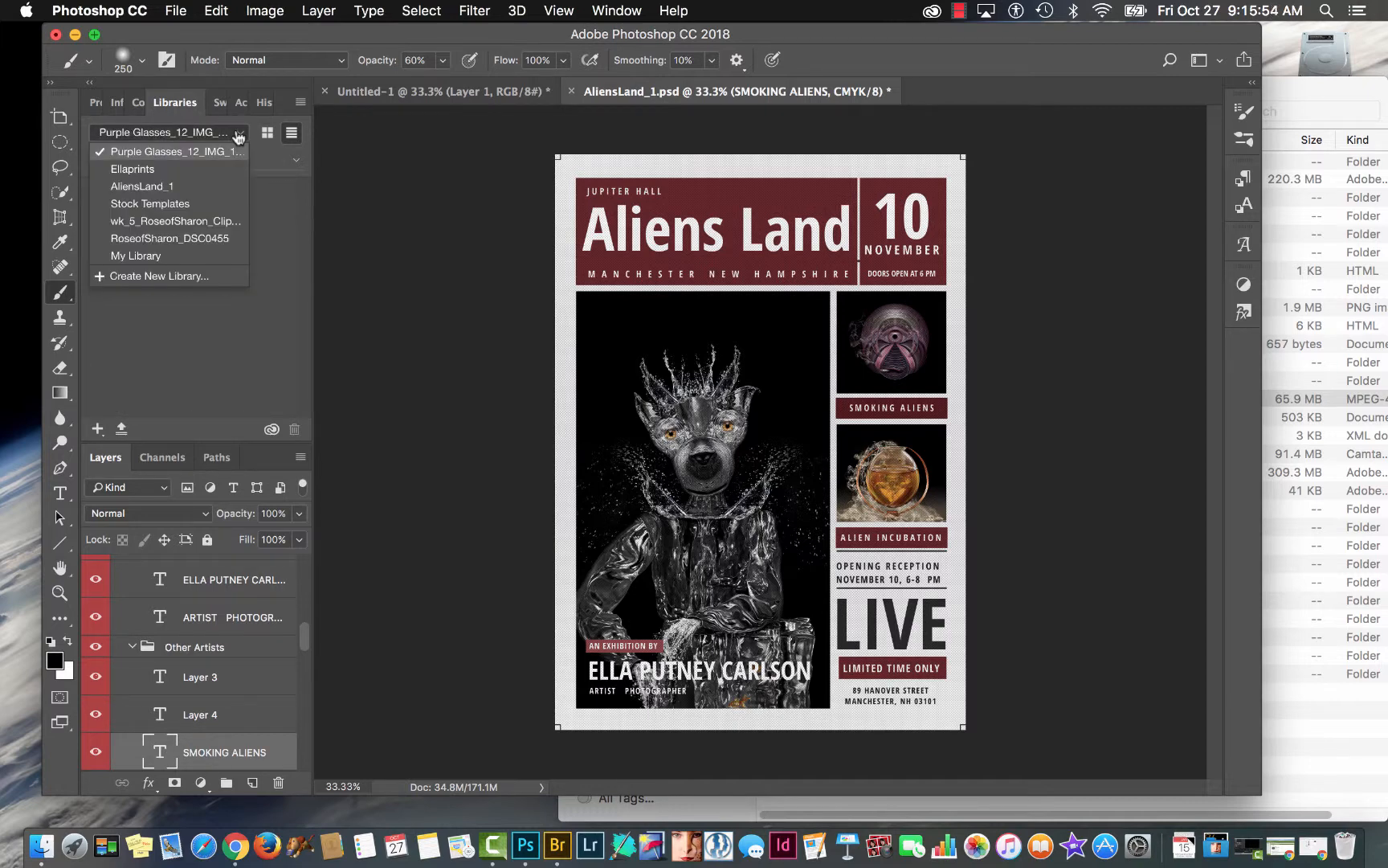
pyautogui.click(179, 234)
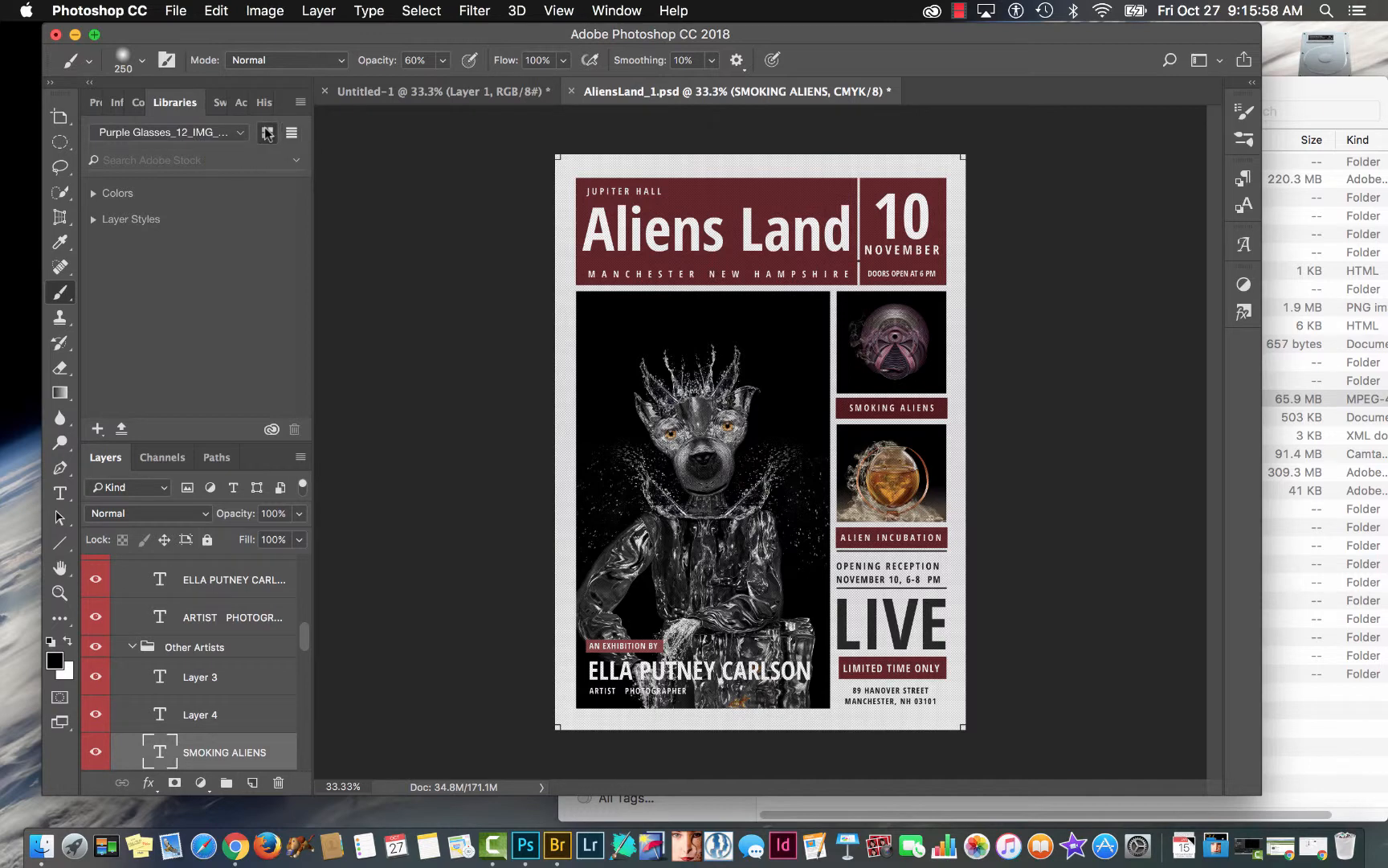
# Switch back to the Ellaprints library and display its items as a list
pyautogui.click(239, 134)
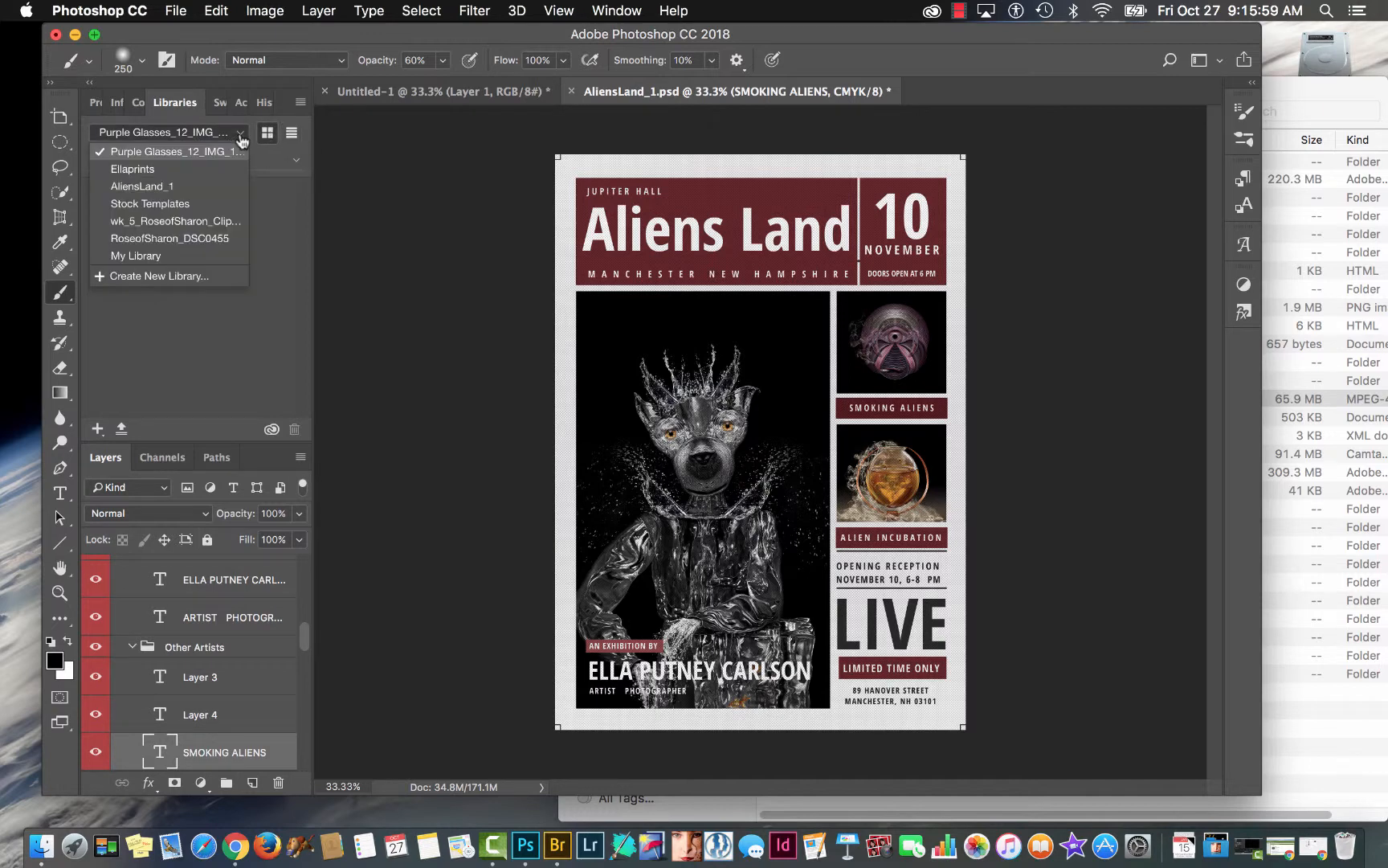
pyautogui.click(154, 169)
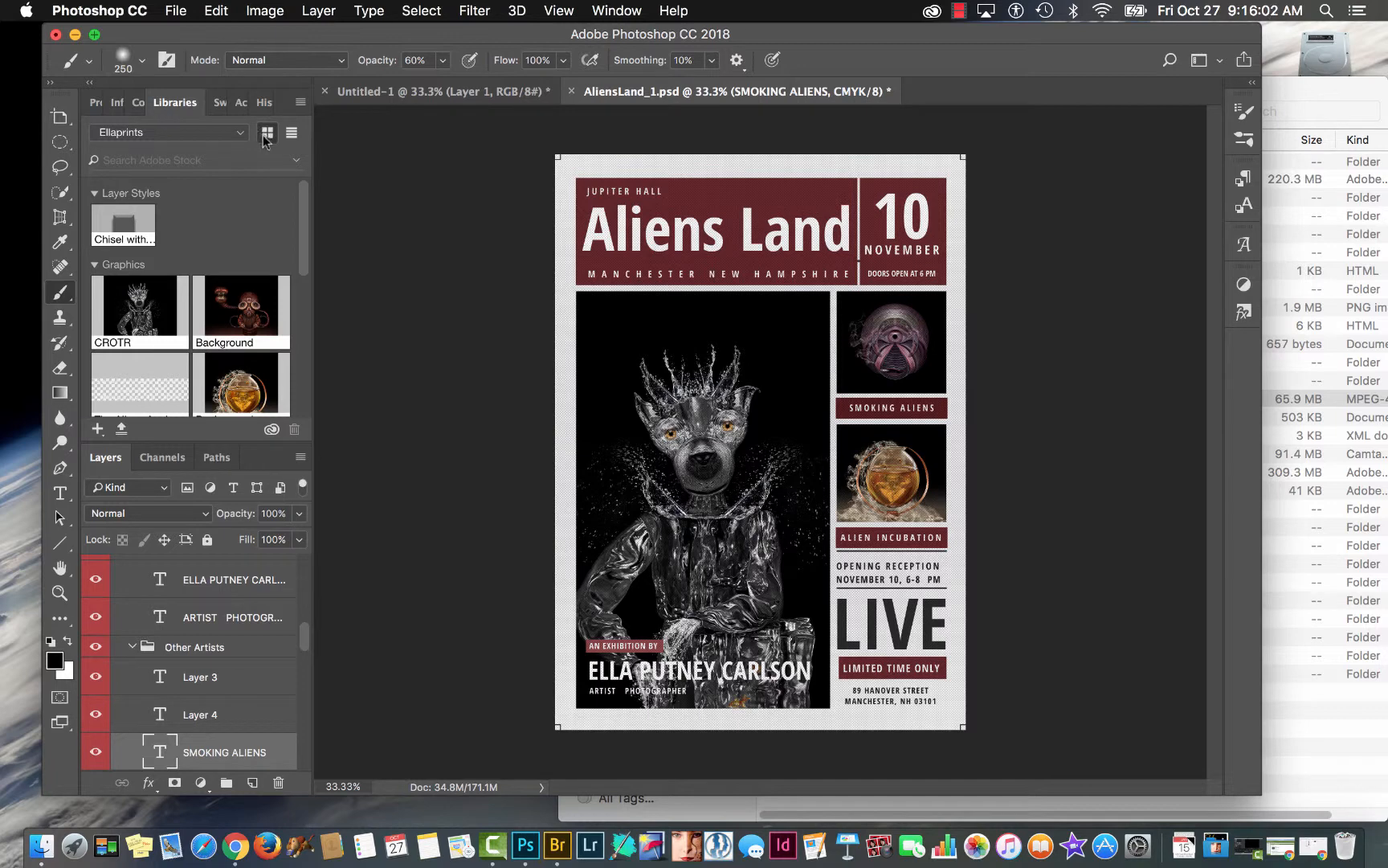
pyautogui.click(291, 135)
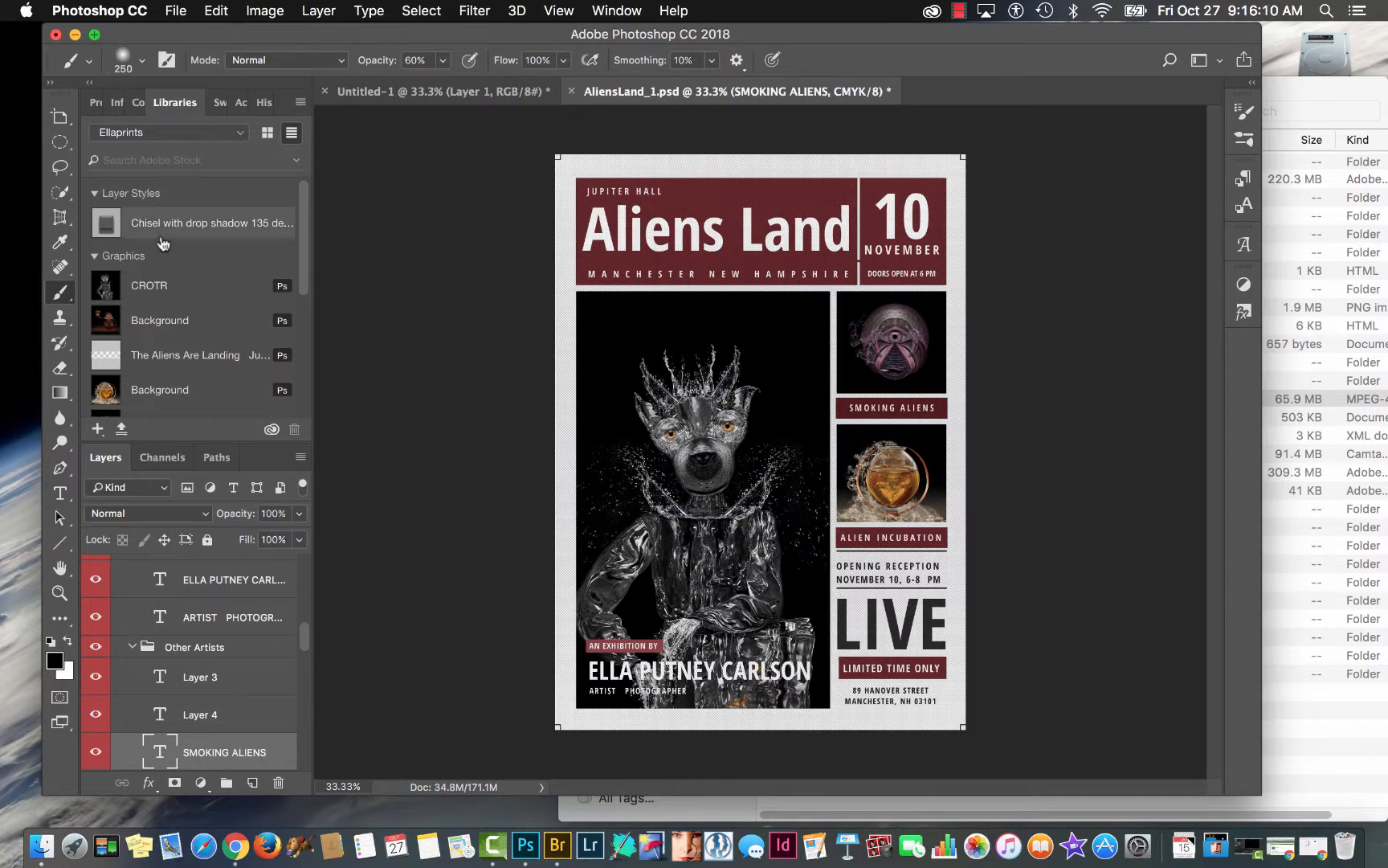
# Check which elements of the SMOKING ALIENS text layer can be added to the Ellaprints library and look through its graphics
pyautogui.click(98, 428)
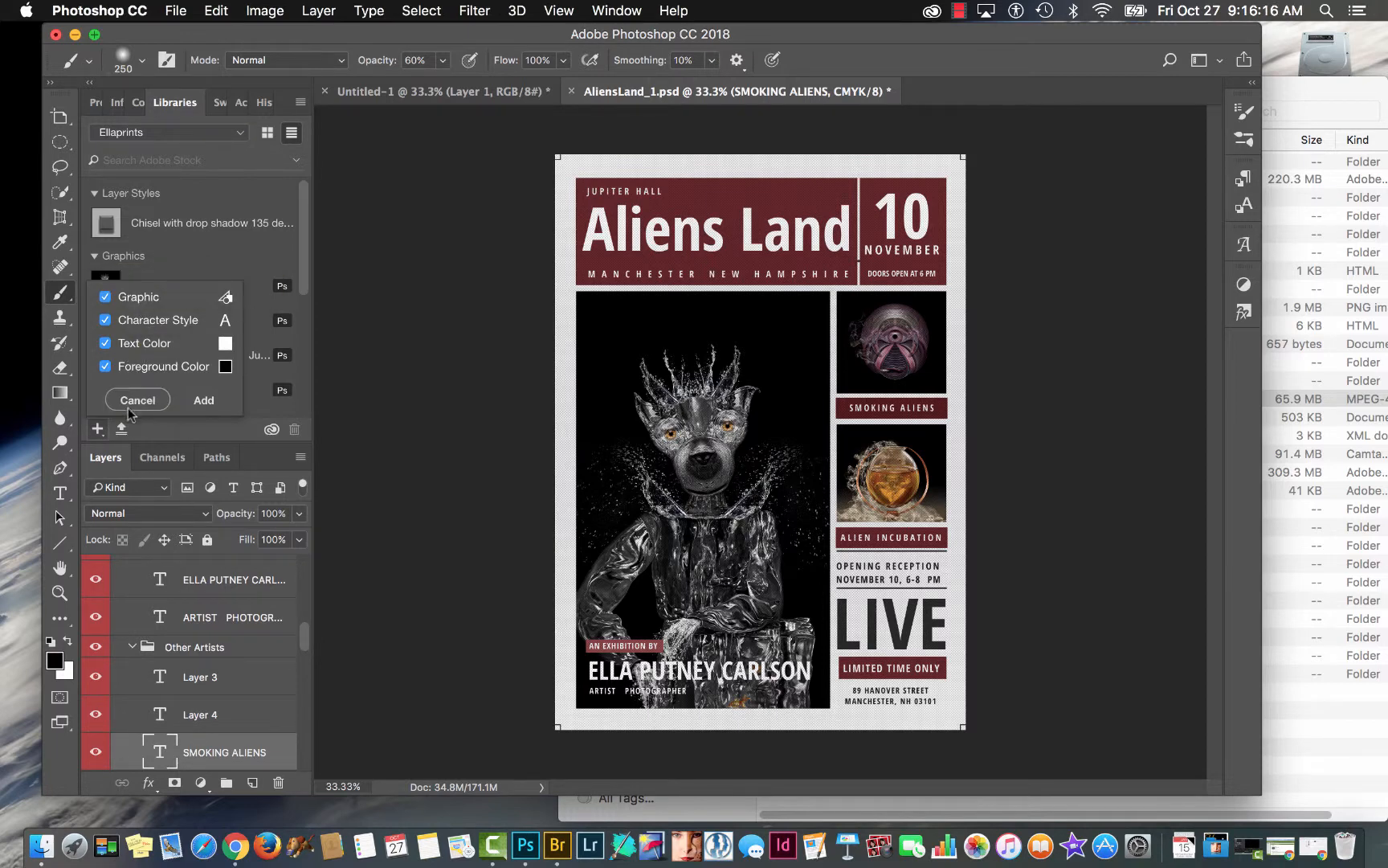
pyautogui.click(208, 402)
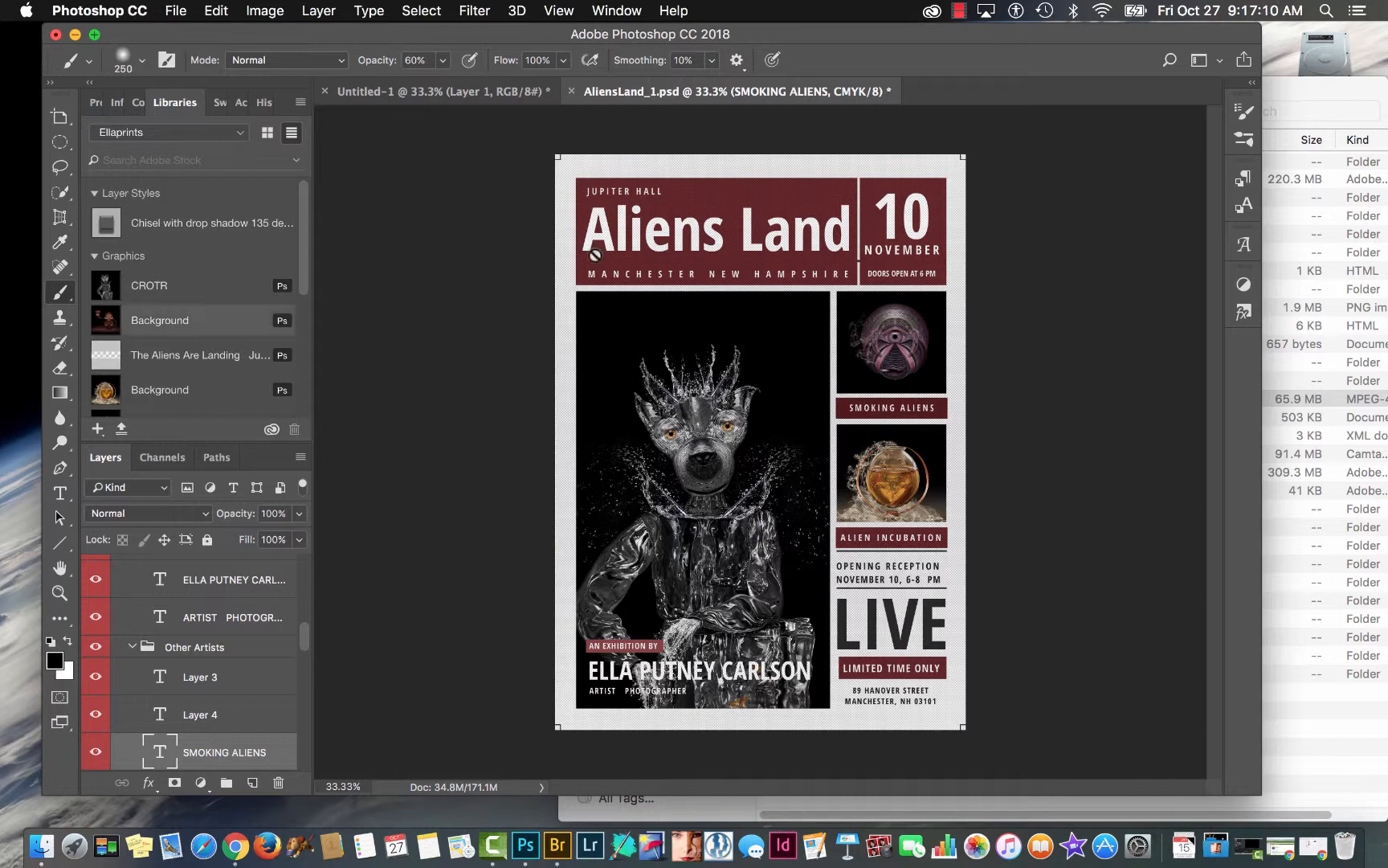
pyautogui.scroll(-5, 131, 309)
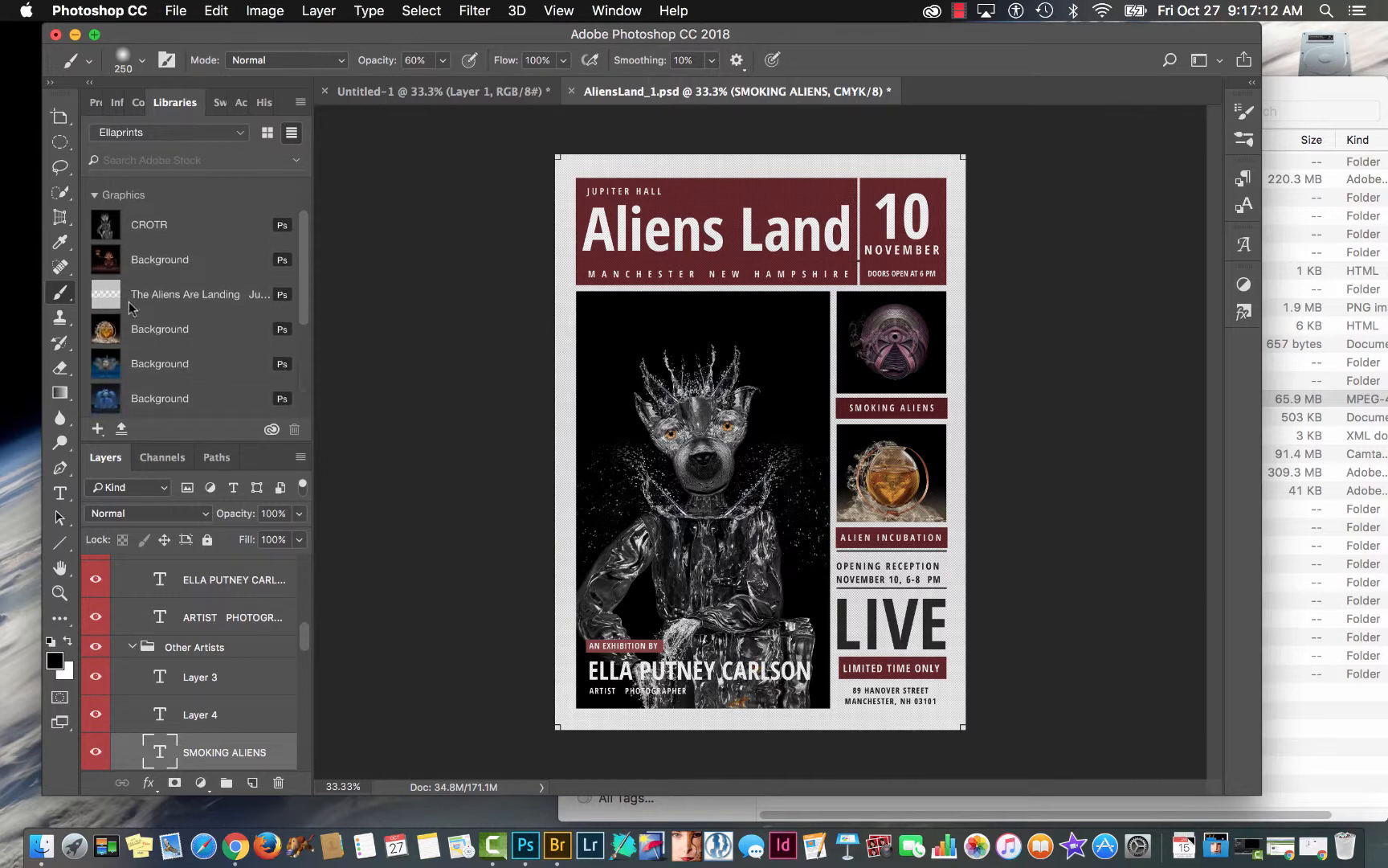
pyautogui.scroll(5, 131, 309)
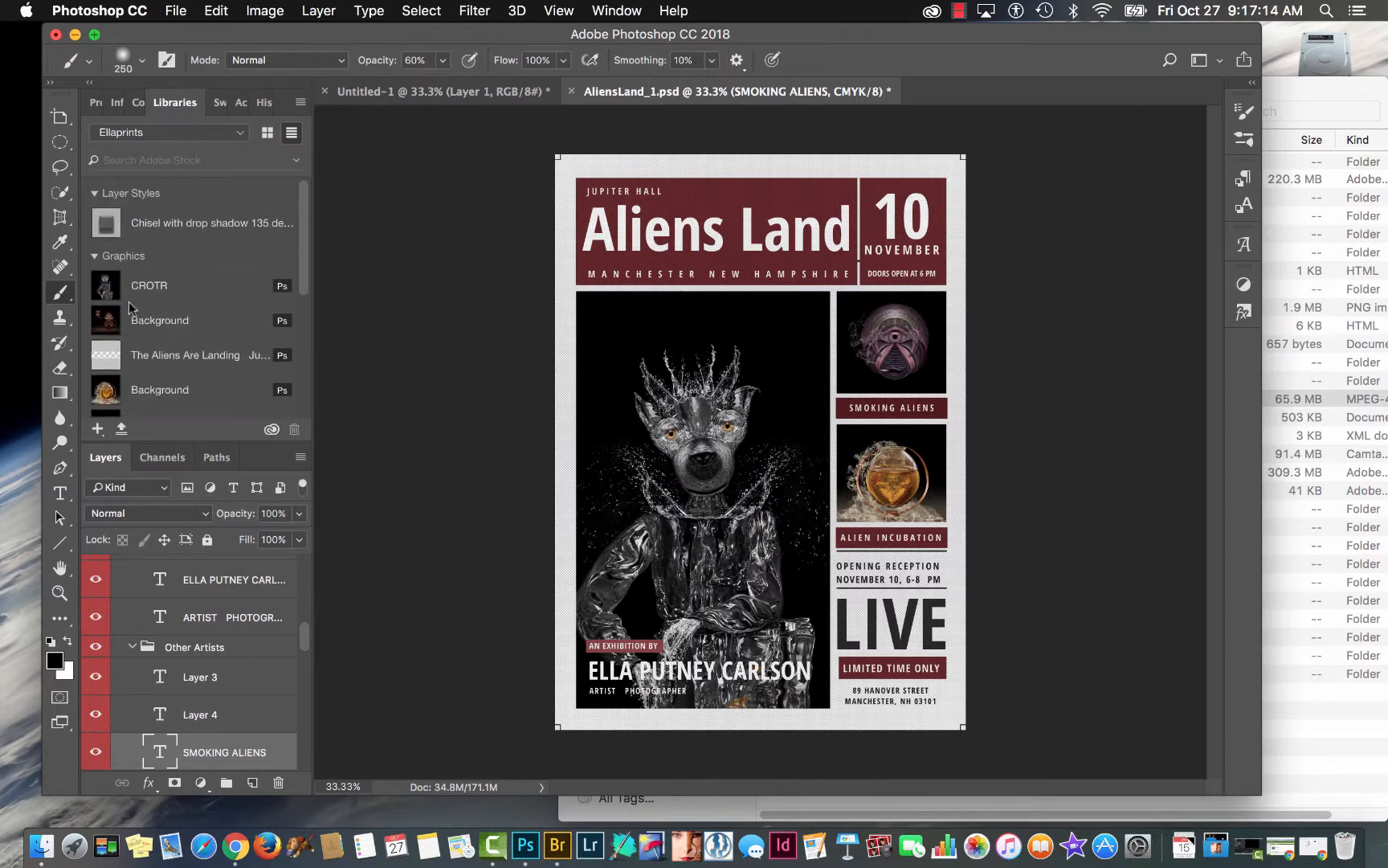